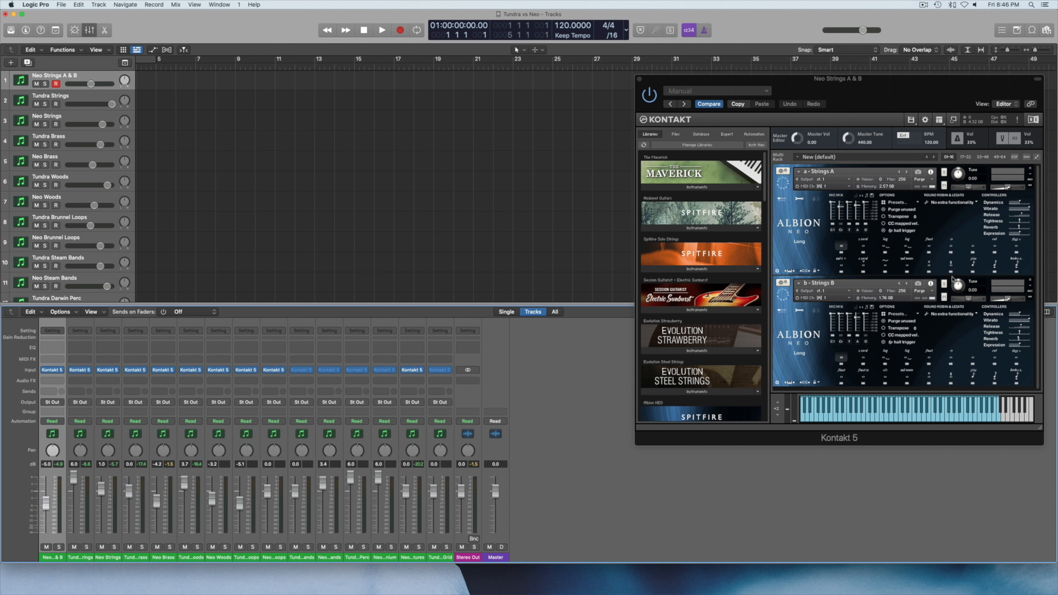
Compare the Neo Strings A & B patches by toggling the mute on Strings B, finishing with the instrument window closed.
left_click(944, 297)
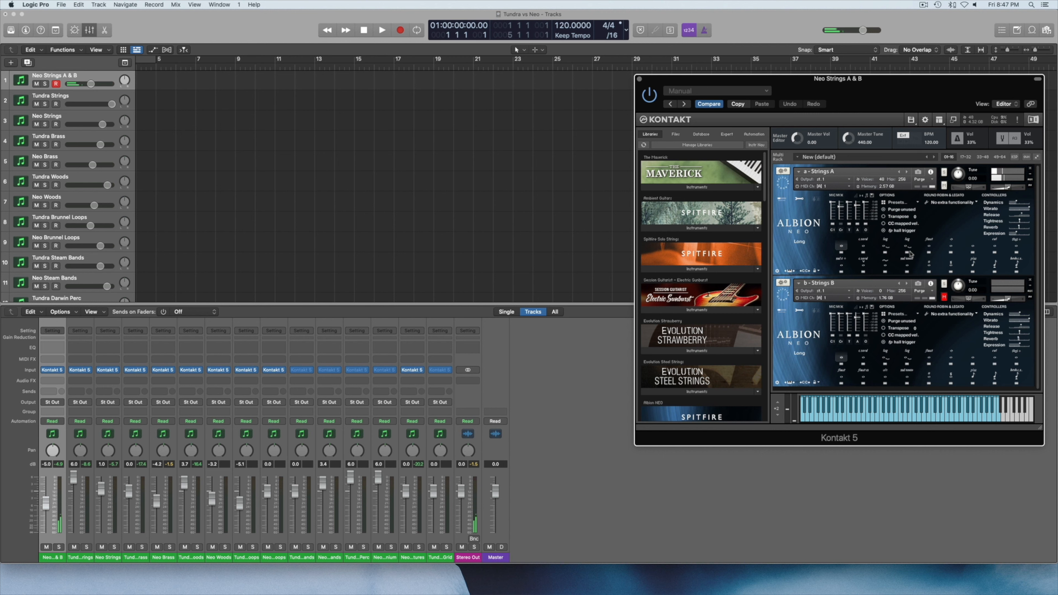
left_click(944, 297)
left_click(944, 299)
left_click(835, 230)
left_click(639, 78)
Open the Tundra Strings instrument, audition articulations including Flautando CS Long and Air and Ice, and close its window.
left_click(67, 97)
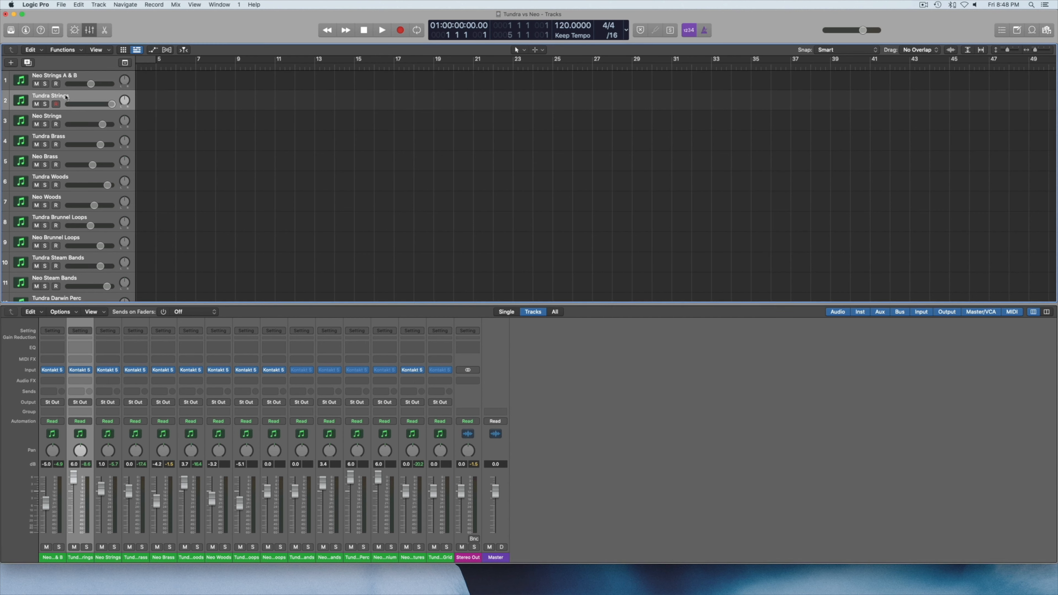
left_click(81, 370)
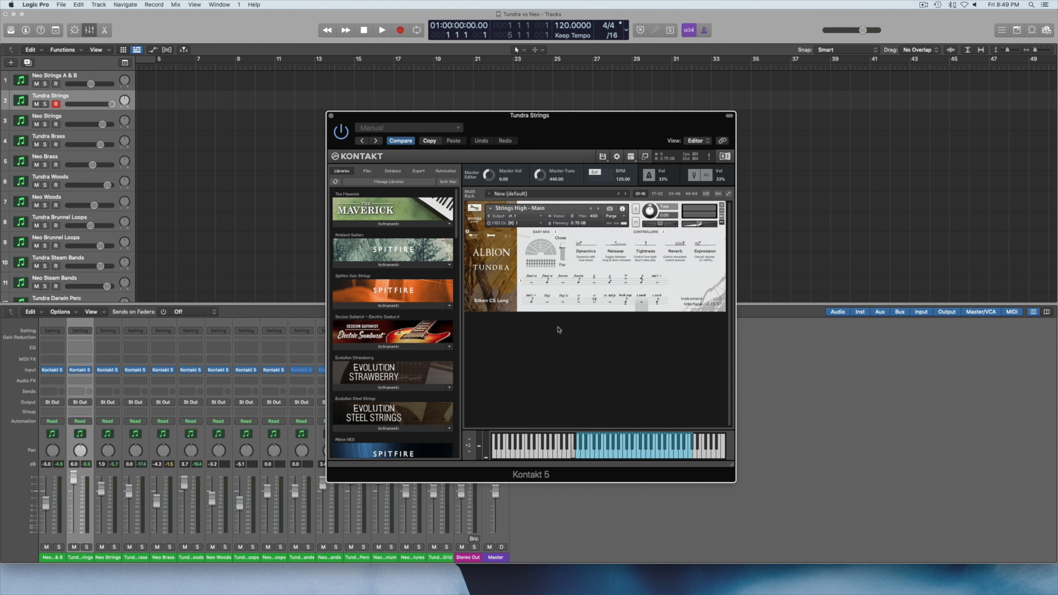
left_click(535, 280)
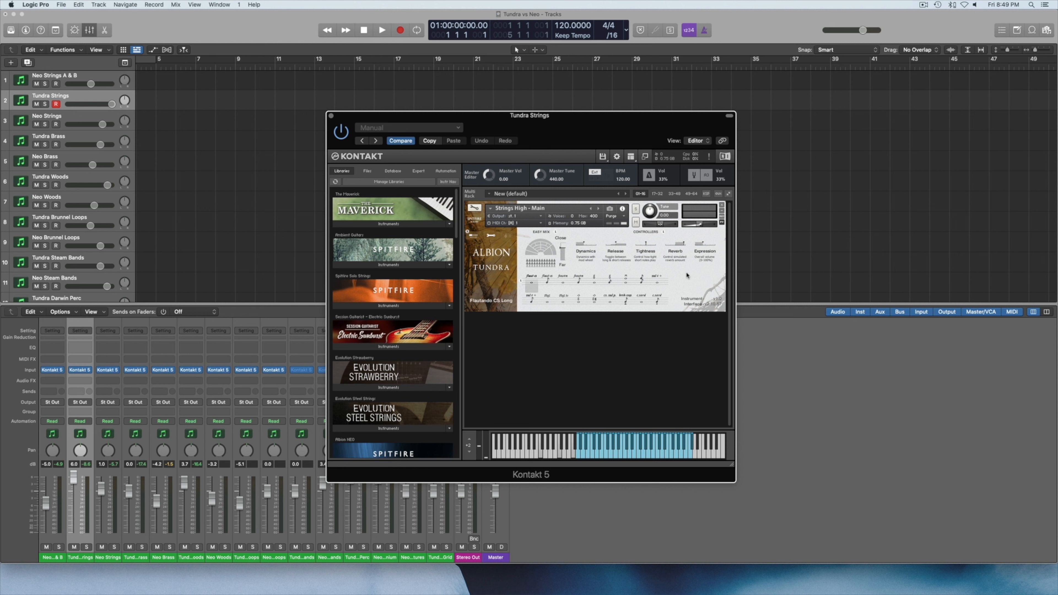
left_click(565, 282)
left_click(548, 305)
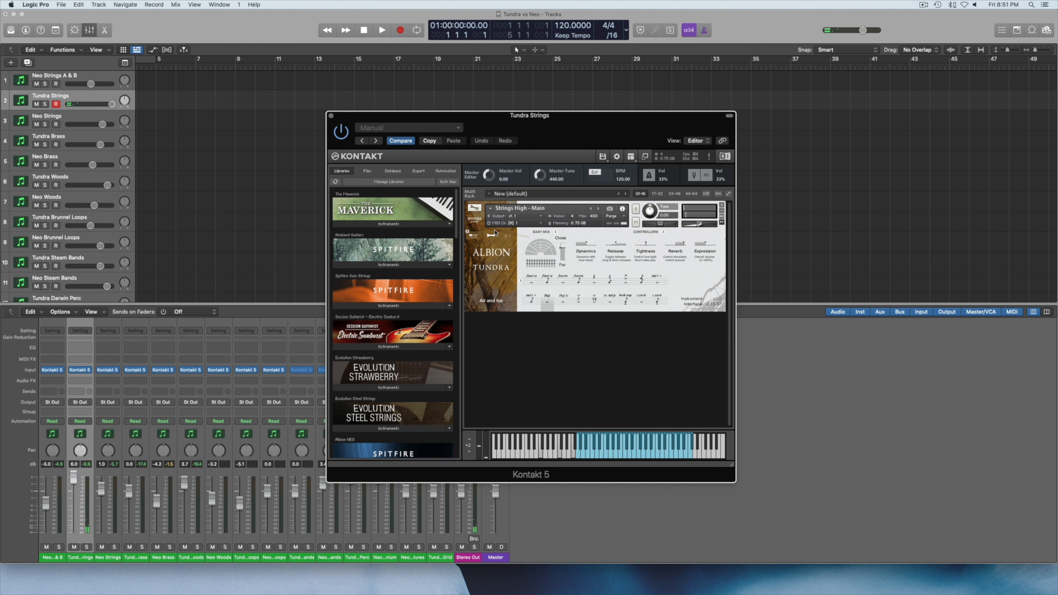
left_click(331, 116)
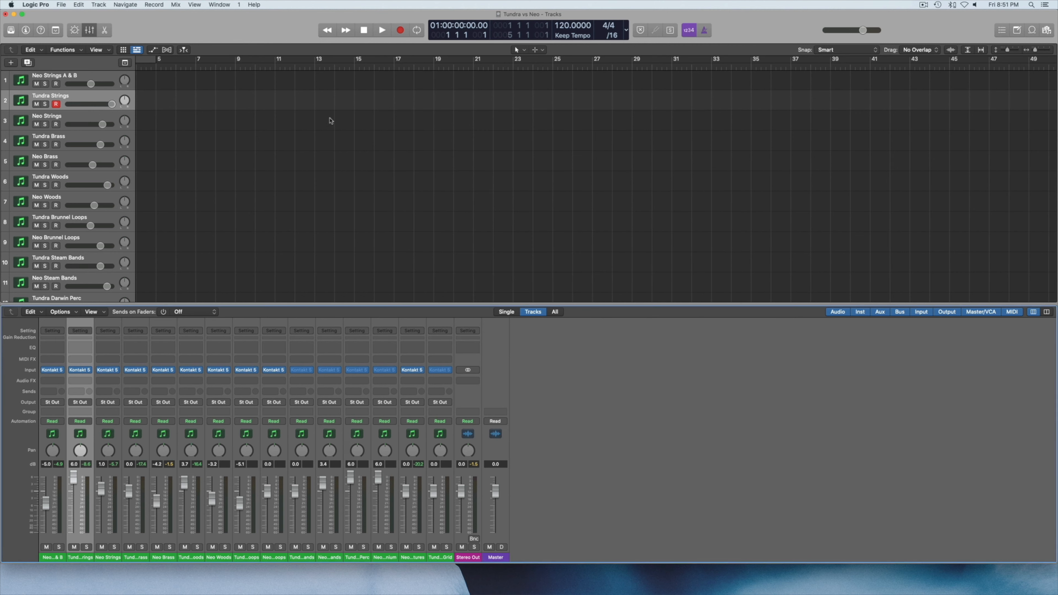
Open the Neo Strings instrument, audition Long, Long CS, Long Flautando, Octave (Blended) and Super Sul Tasto, and close its window.
left_click(86, 120)
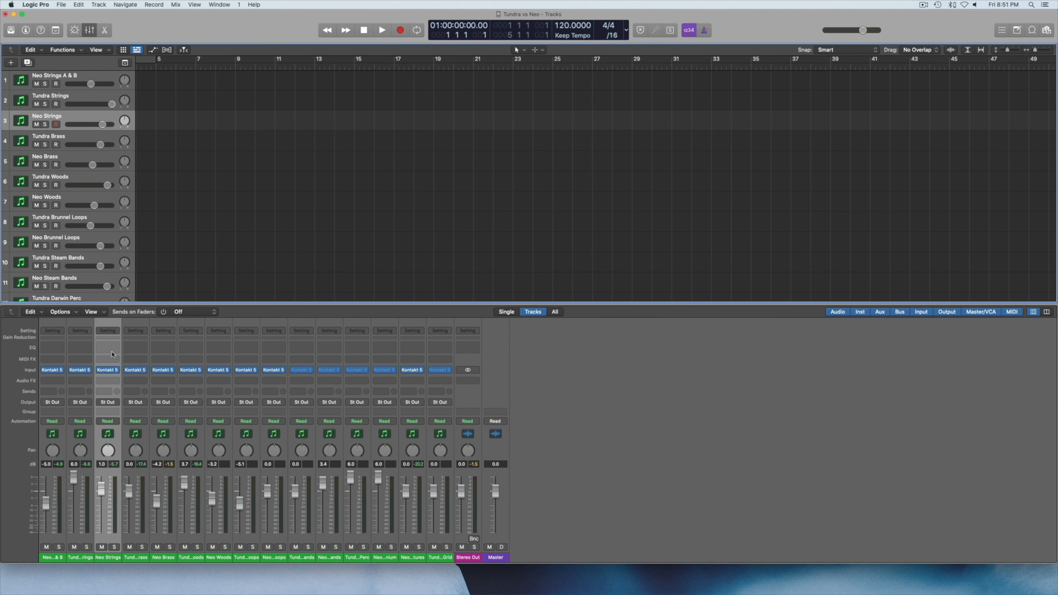
left_click(108, 370)
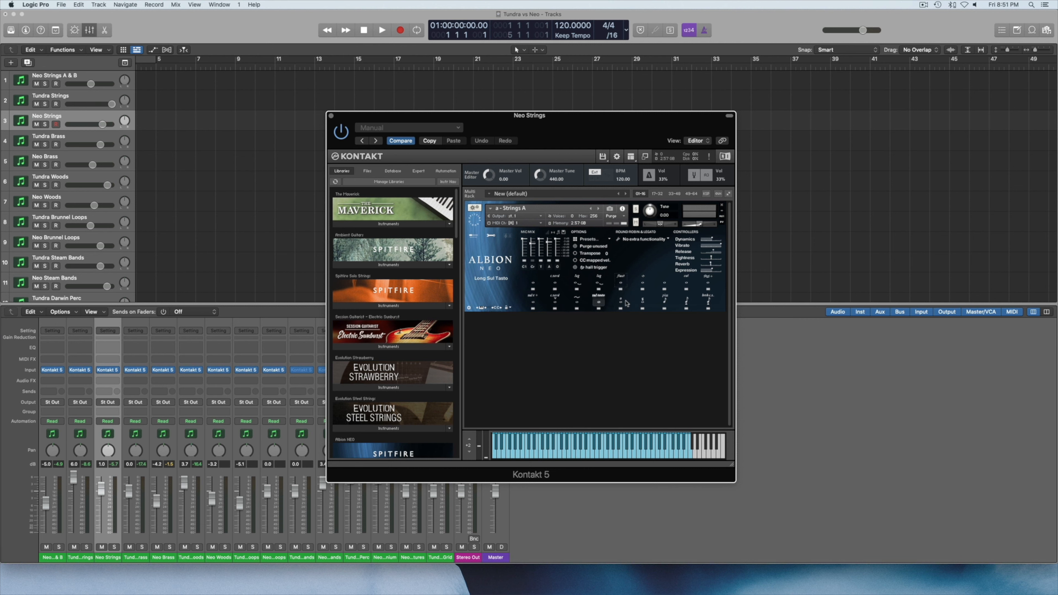
left_click(534, 287)
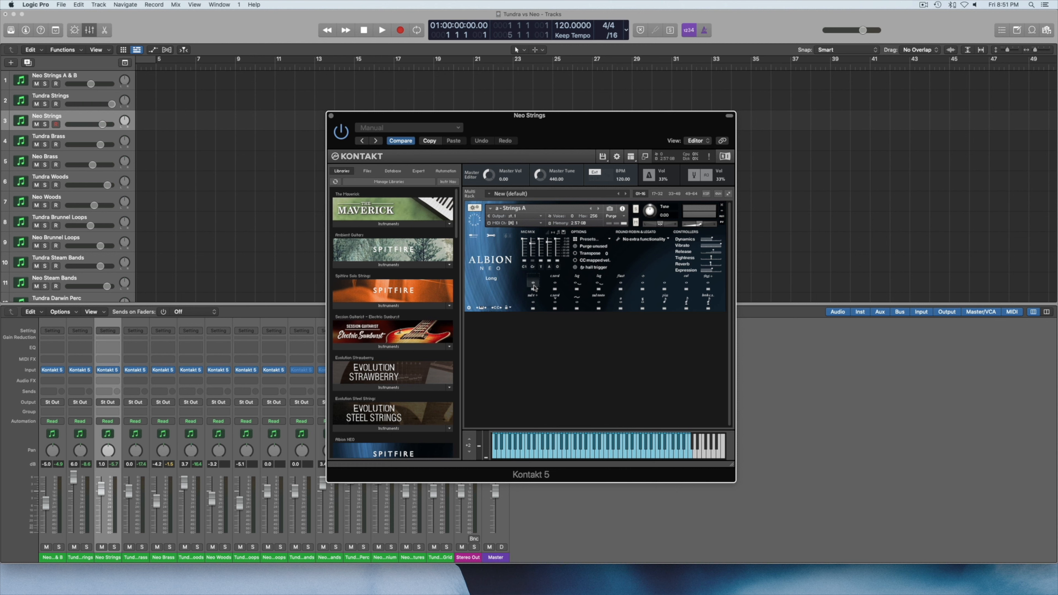
left_click(554, 286)
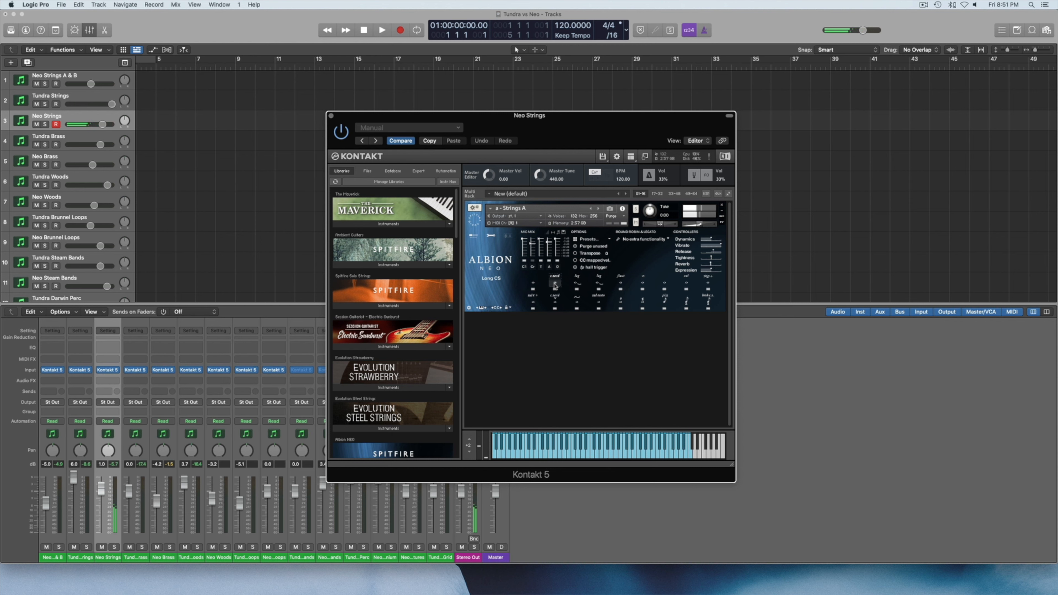
left_click(622, 284)
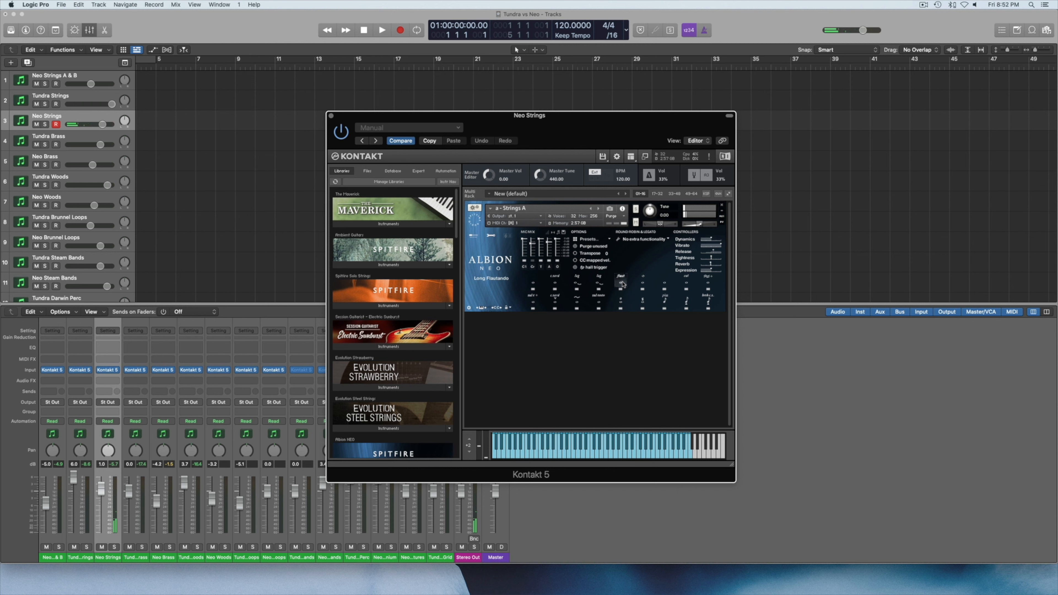
left_click(622, 301)
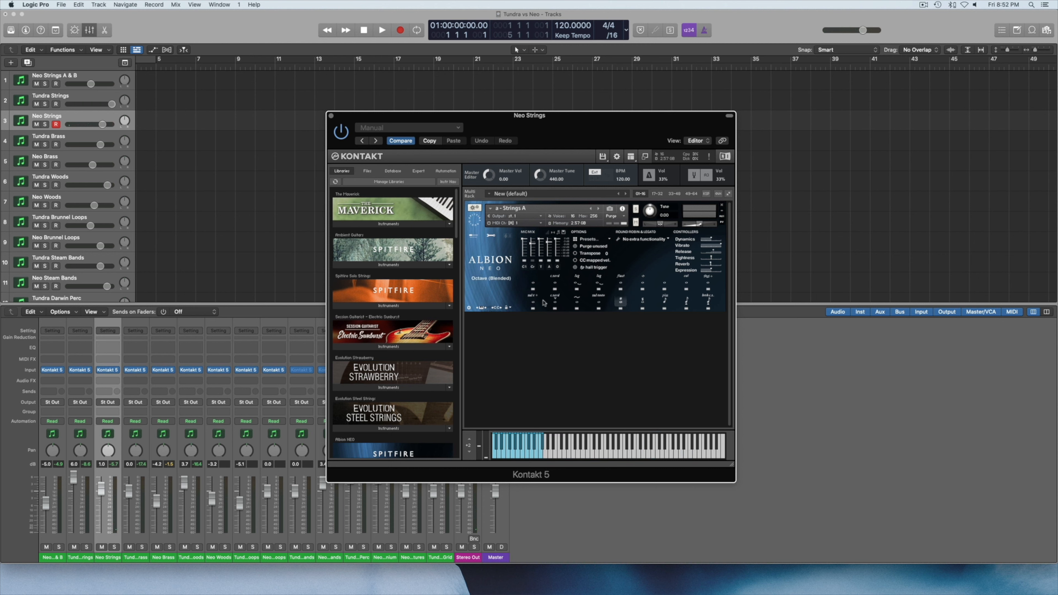
left_click(534, 302)
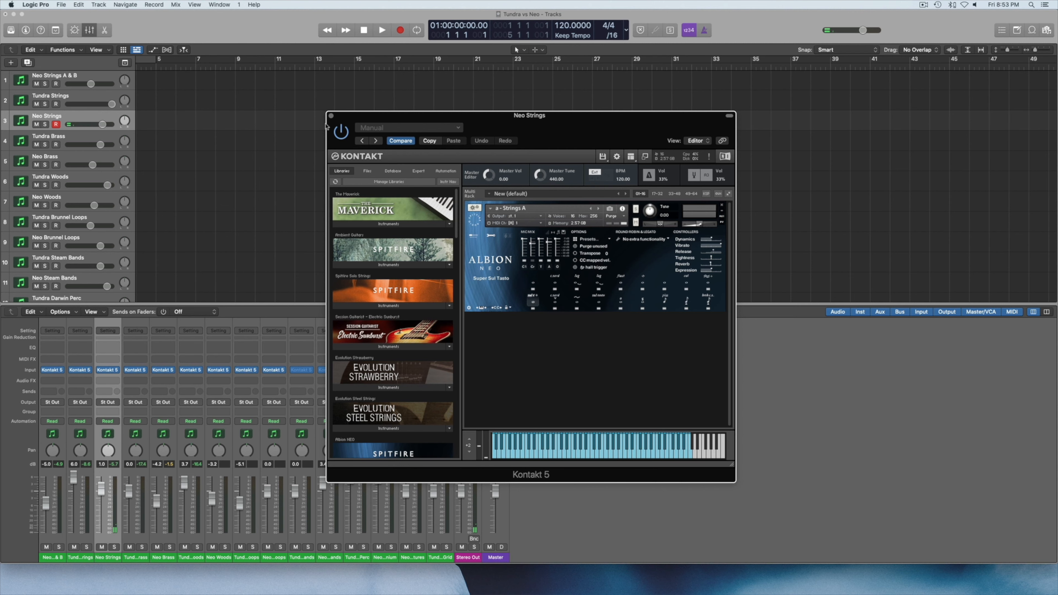
left_click(332, 116)
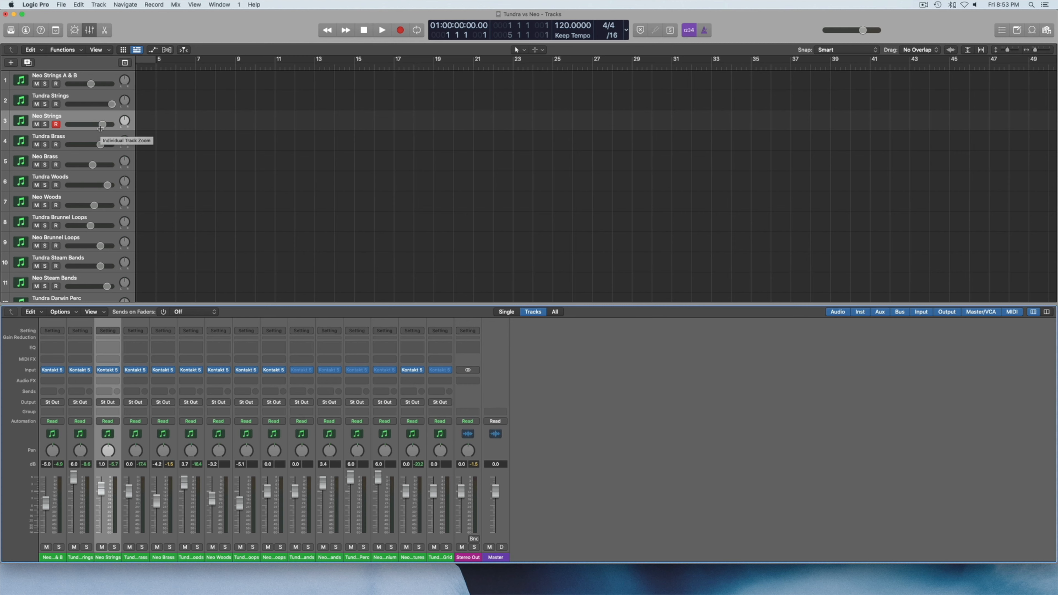
Open the Tundra Brass instrument, audition articulations including Finger Trills, Fluttered, Hollow and Overblown FFF, and close its window.
left_click(73, 136)
left_click(135, 370)
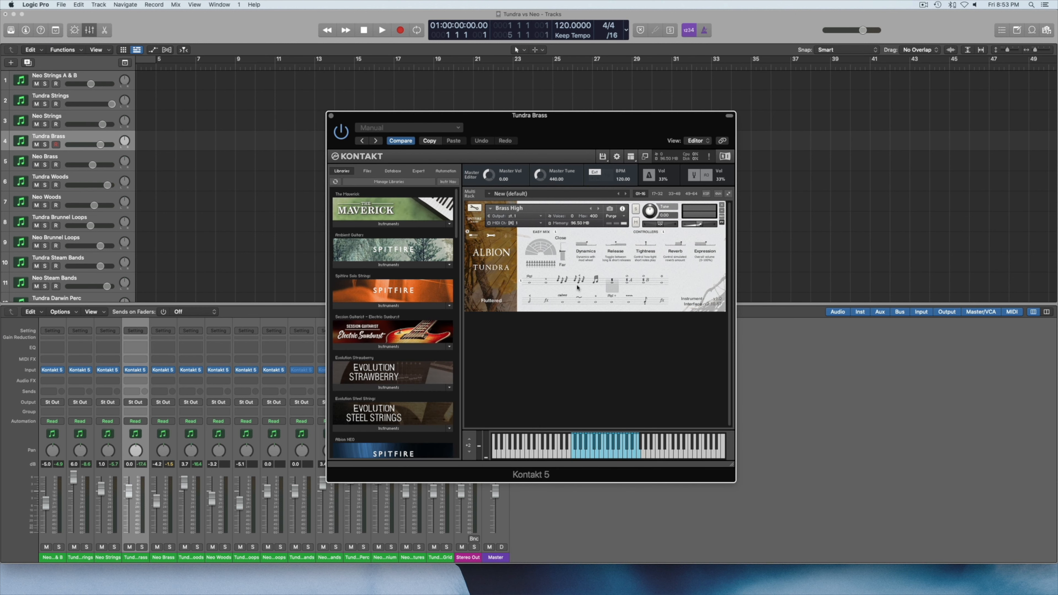
left_click(532, 285)
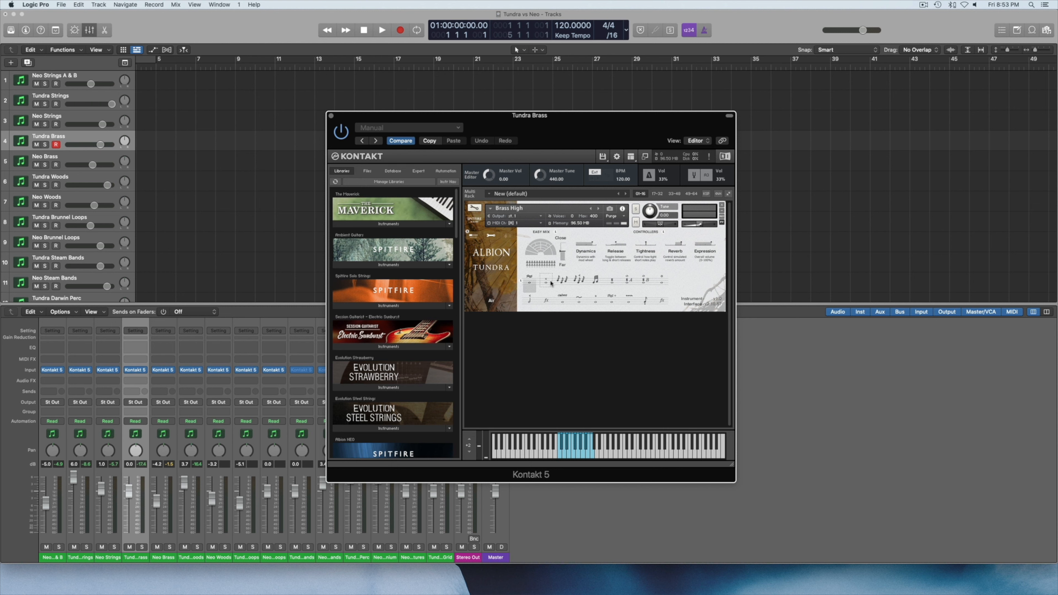
left_click(595, 281)
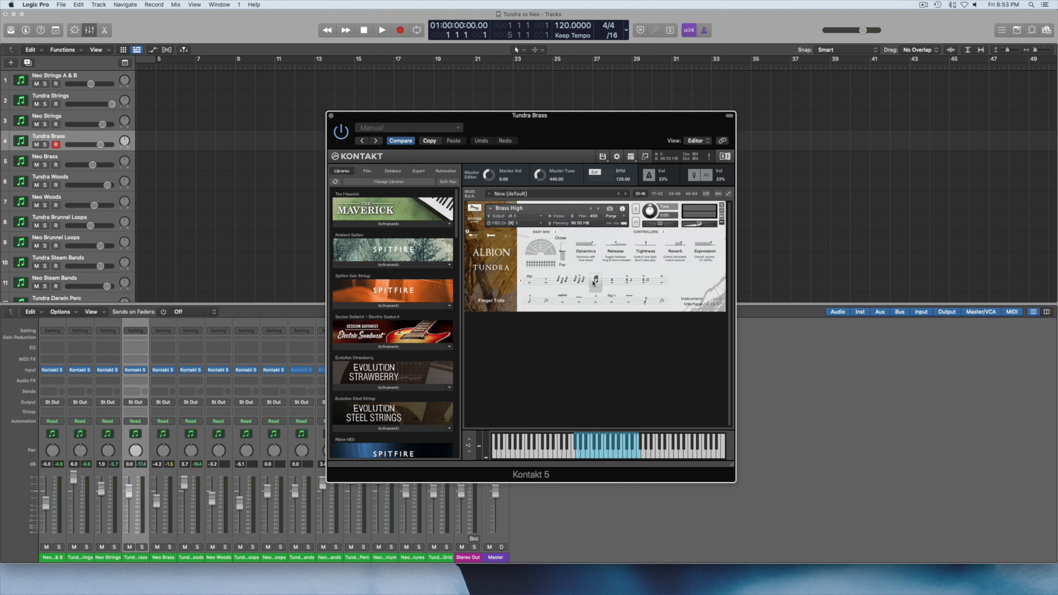
left_click(613, 284)
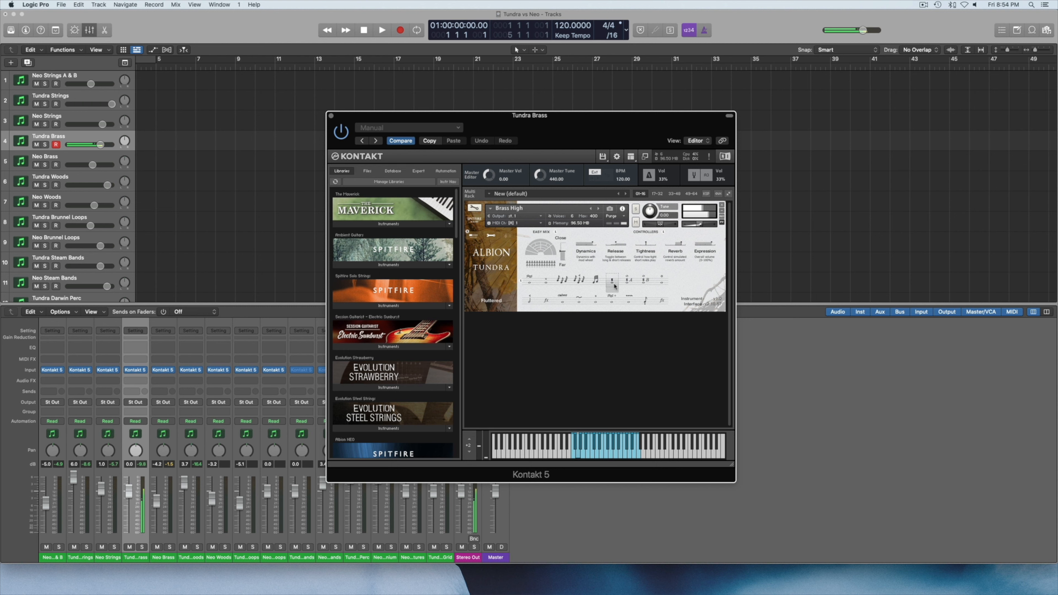
left_click(663, 279)
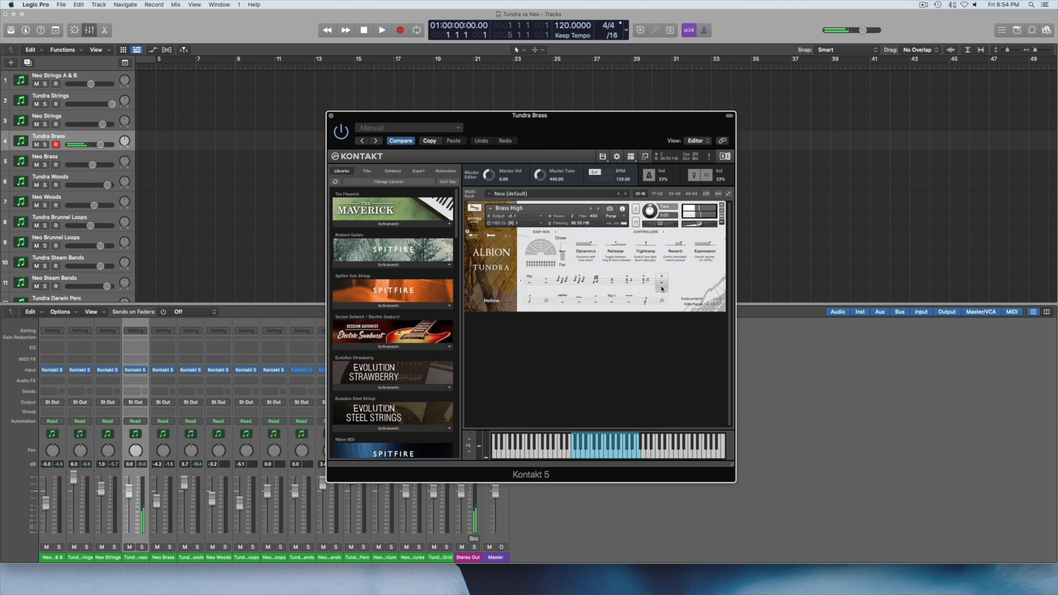
left_click(567, 301)
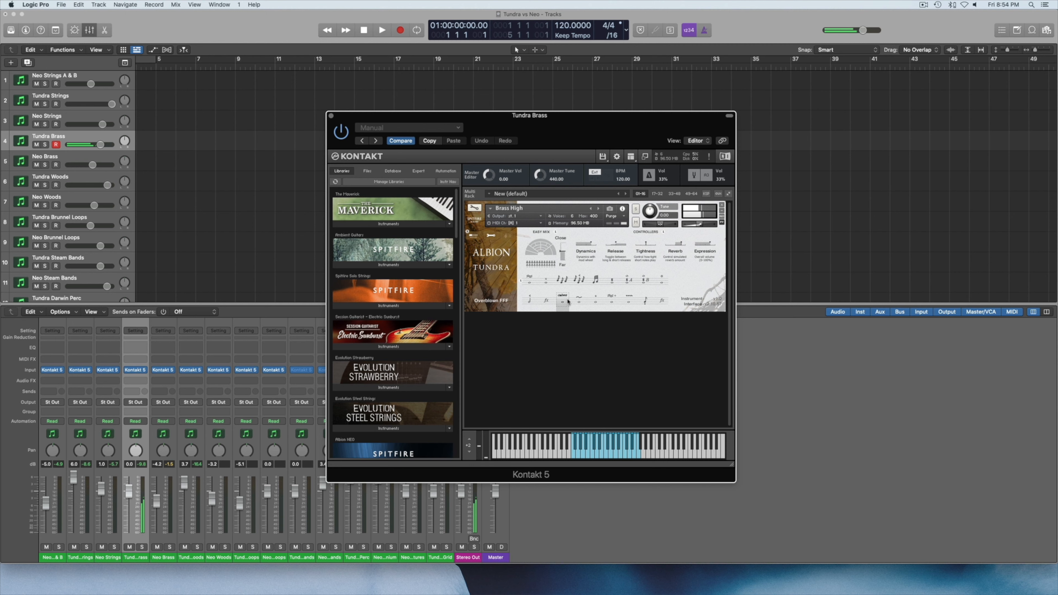
left_click(332, 115)
Open the Neo Brass instrument, audition its Long, Long Detuned and neighbouring articulations, and close its window.
left_click(74, 156)
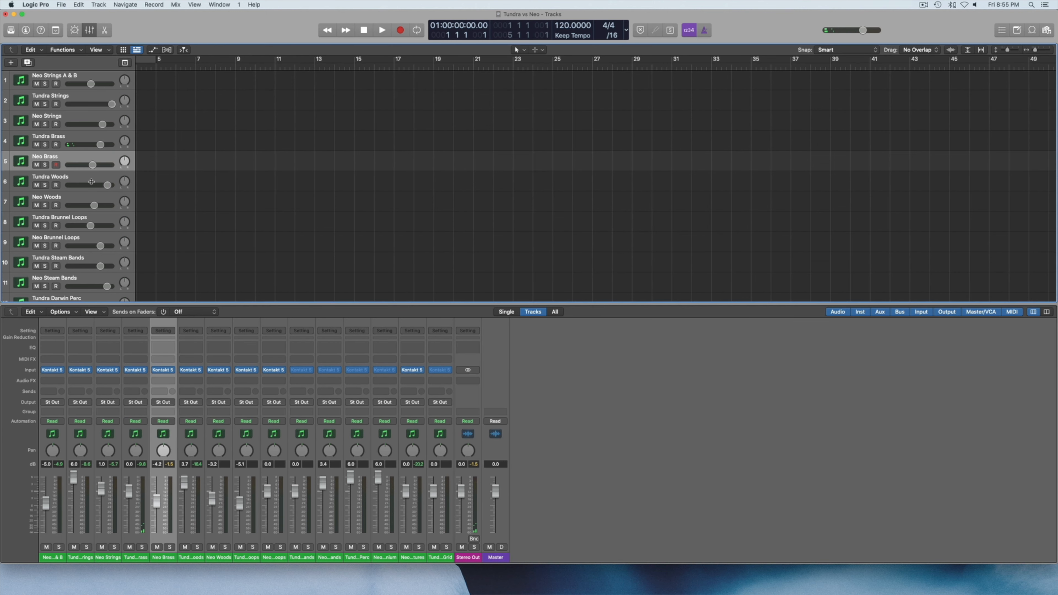
left_click(164, 370)
left_click(533, 283)
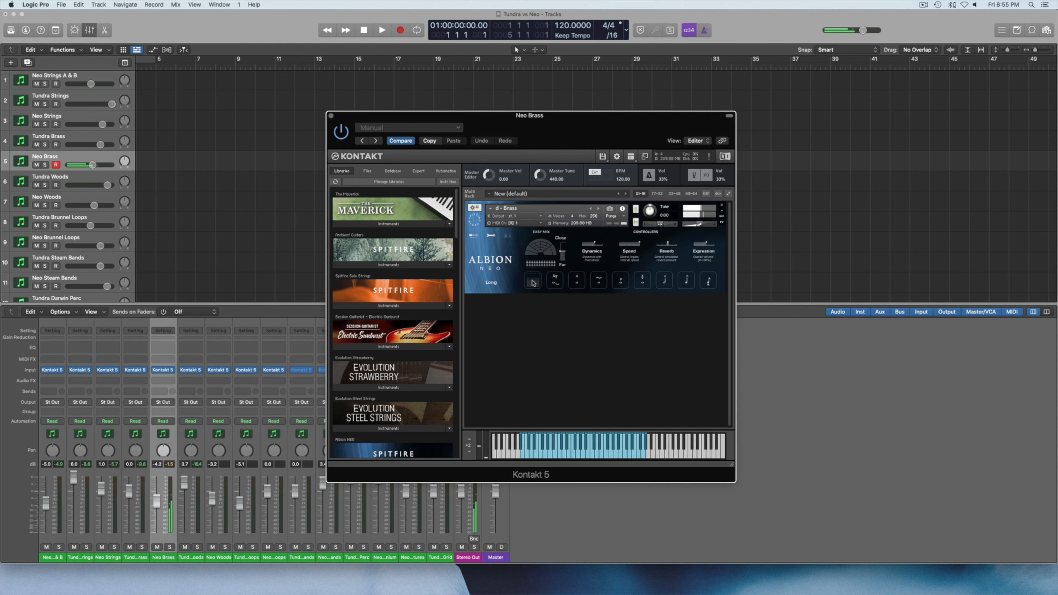
left_click(579, 281)
left_click(598, 282)
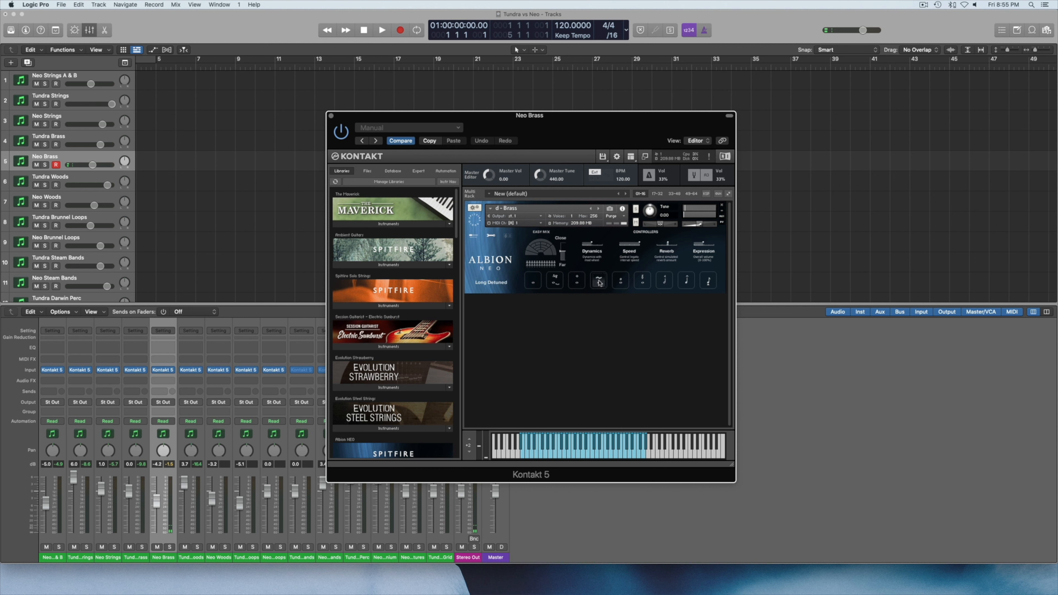
left_click(620, 283)
left_click(642, 282)
left_click(604, 284)
left_click(332, 117)
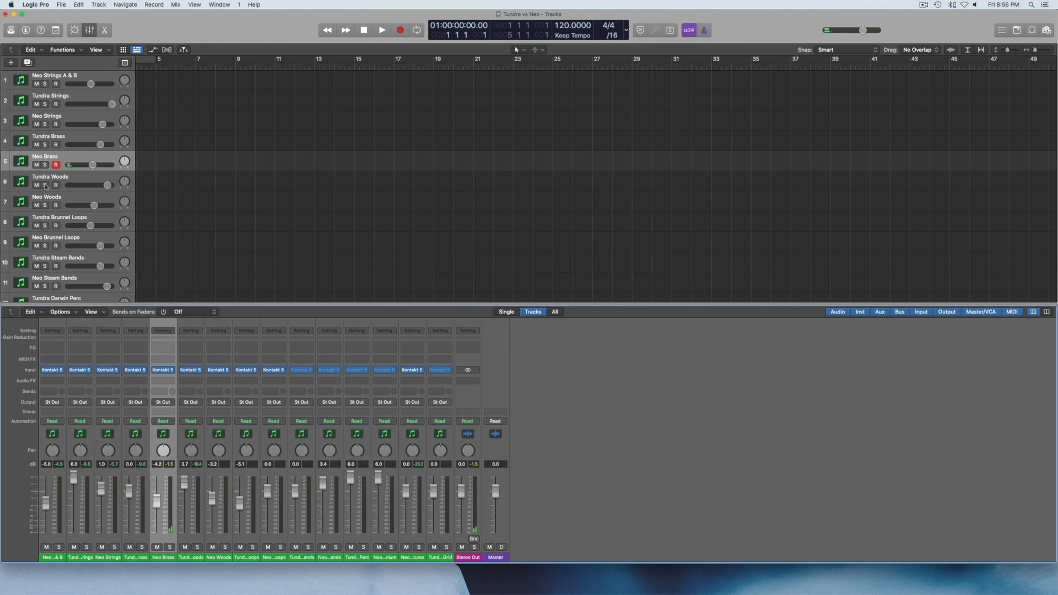
Open the Tundra Woods instrument, audition articulations including Slight Bend and Finger Trills, and close its window.
left_click(60, 182)
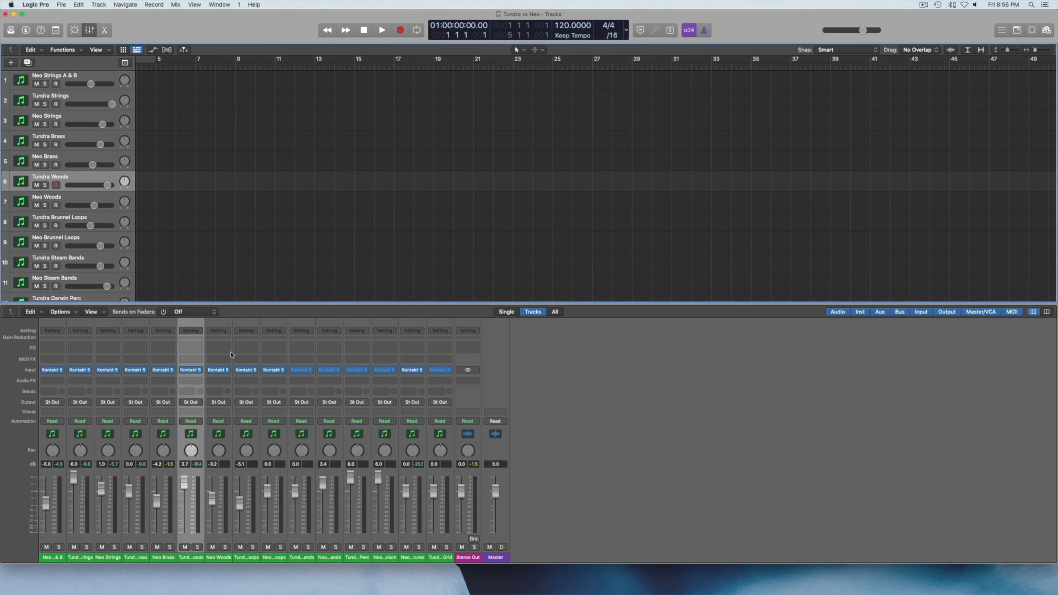
left_click(190, 370)
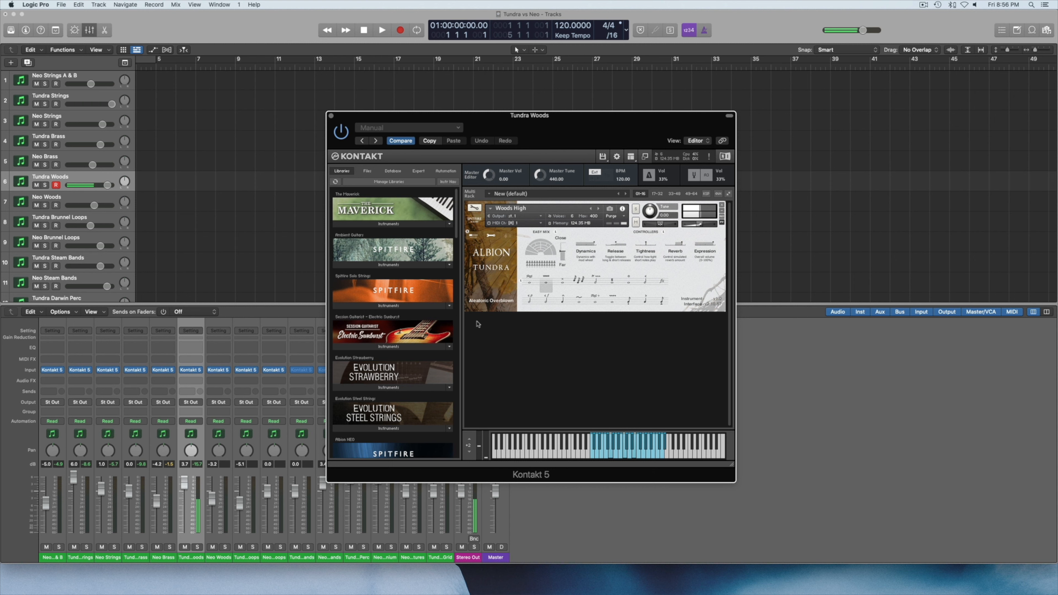
left_click(628, 286)
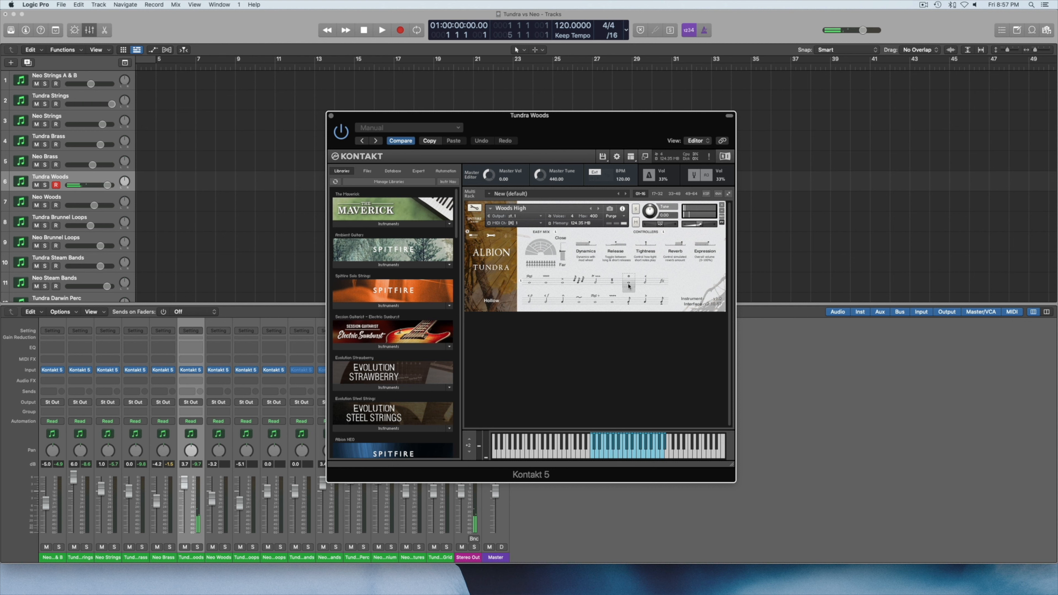
left_click(580, 301)
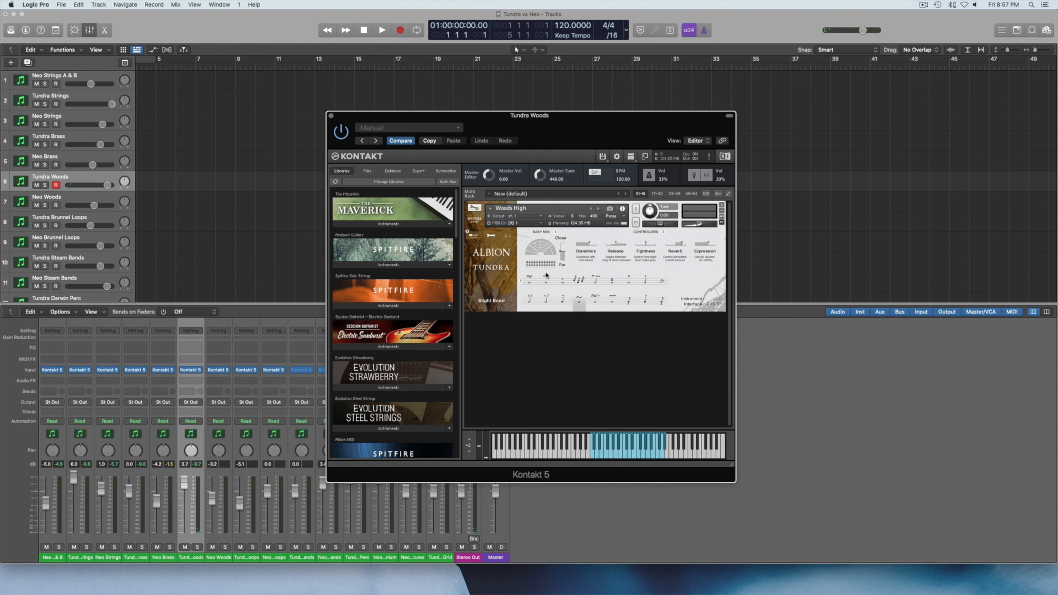
left_click(563, 283)
left_click(595, 281)
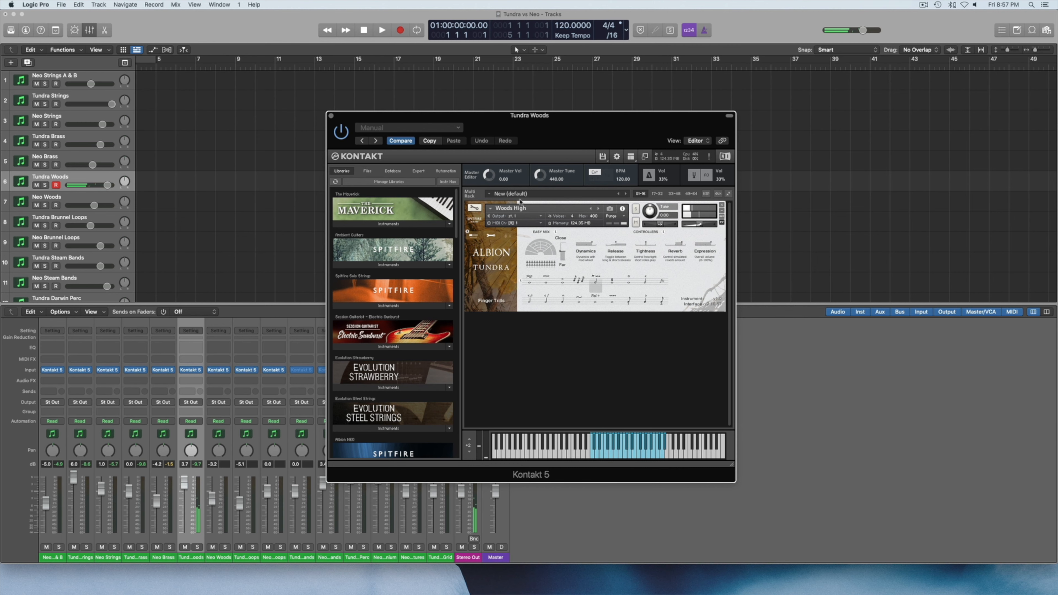
left_click(332, 116)
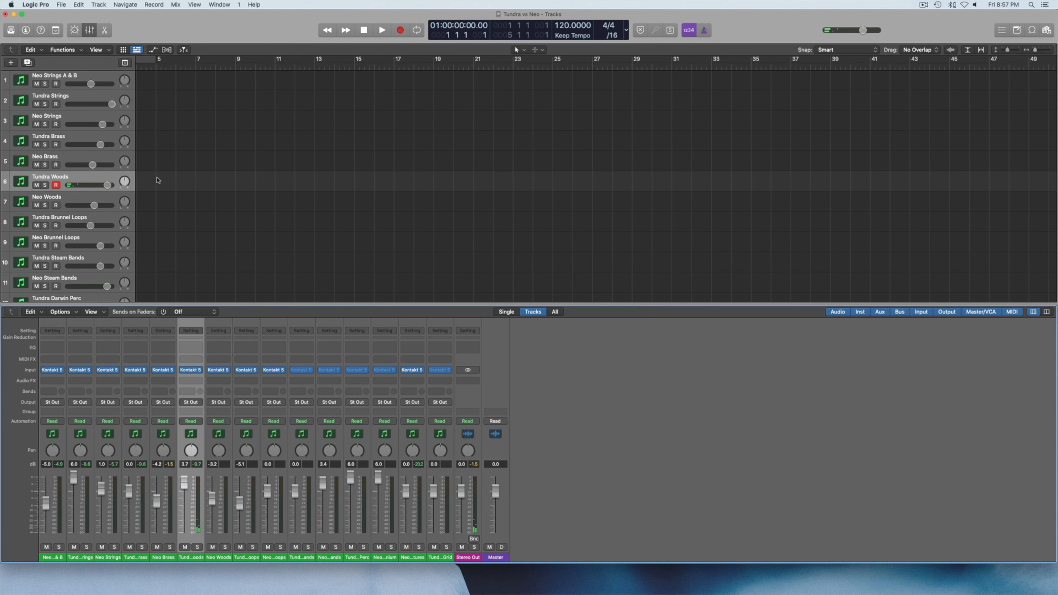
Open the Neo Woods instrument, audition its Long and Long Hollow articulations, and close its window.
left_click(77, 201)
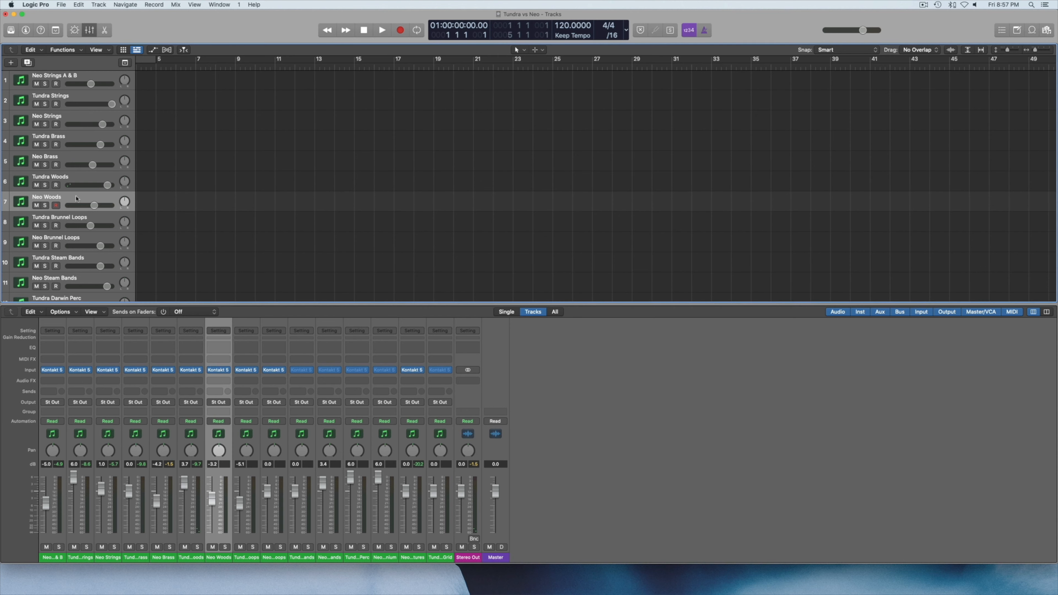
left_click(223, 369)
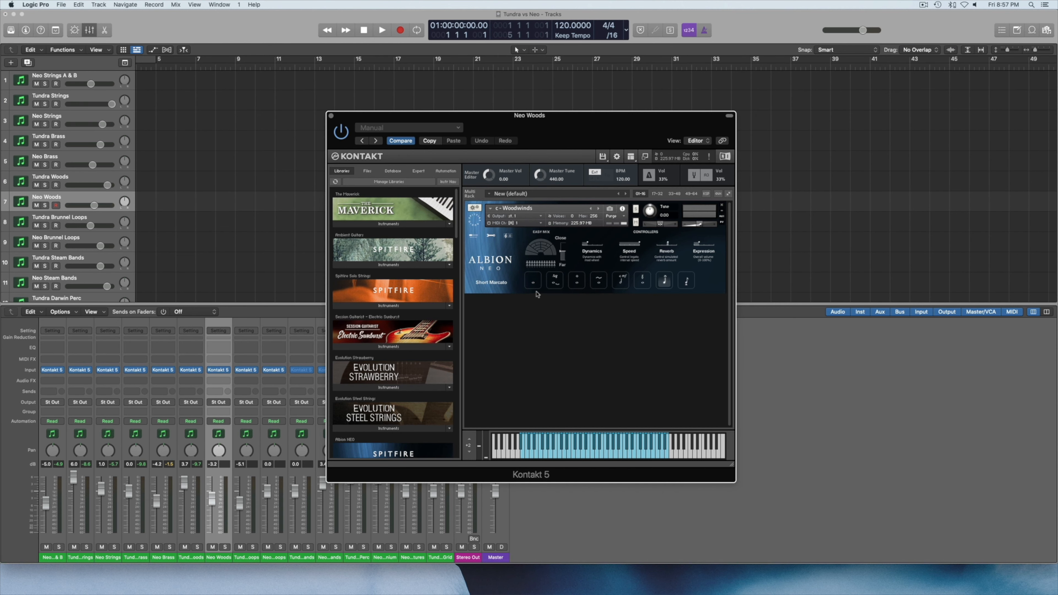
left_click(534, 280)
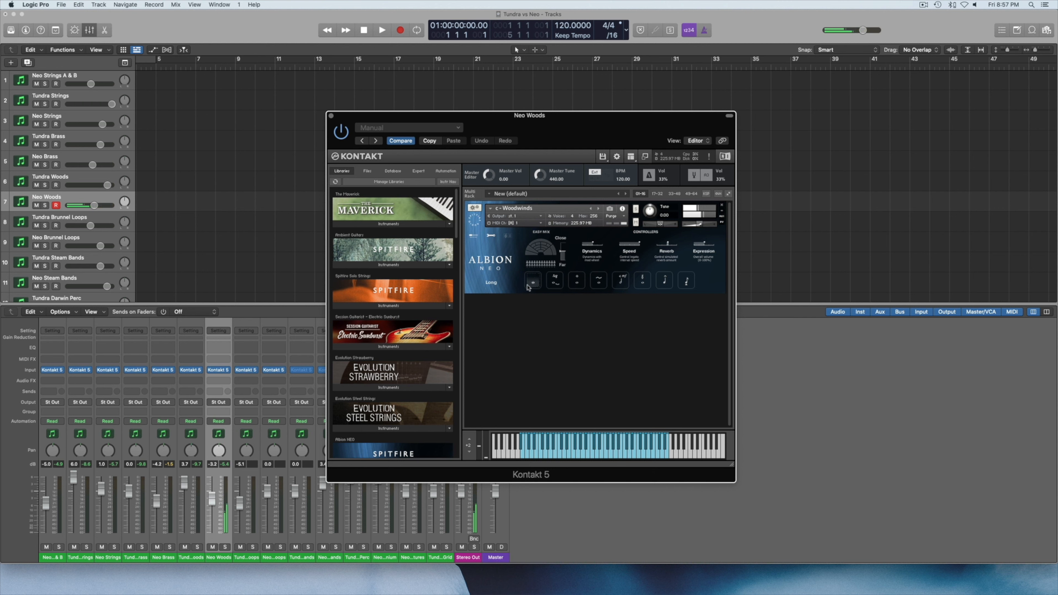
left_click(577, 281)
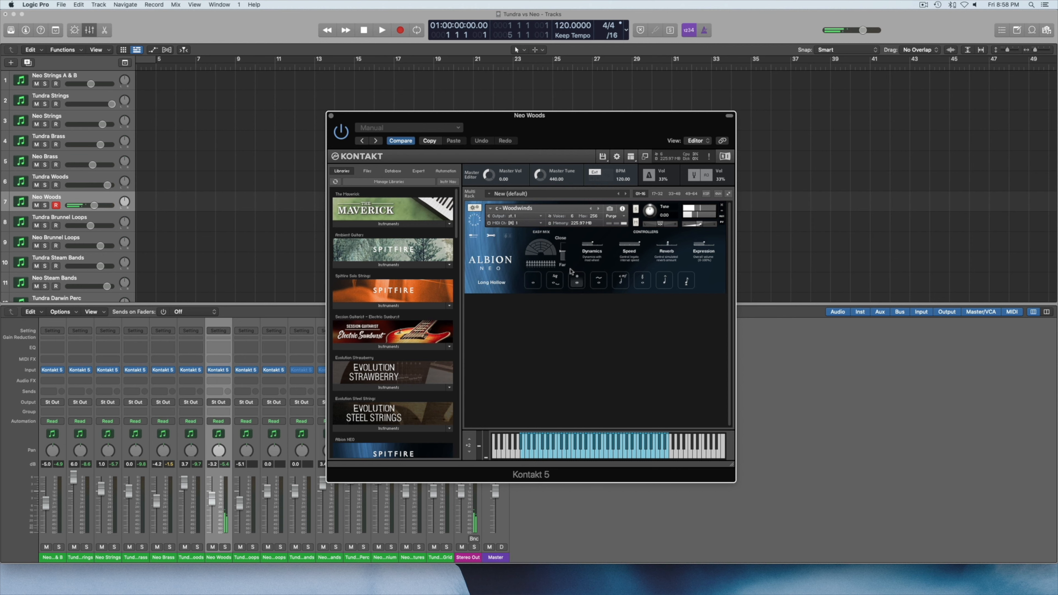
left_click(331, 116)
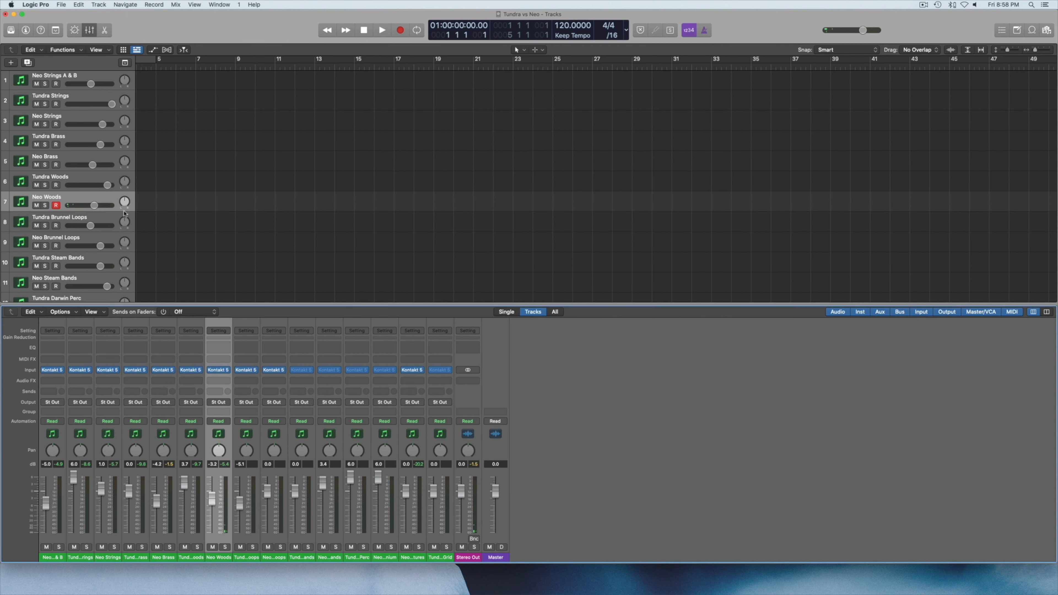
Open the Tundra Brunnel Loops instrument and audition the Farteous Maximus and Filtered Scoops patches in turn.
left_click(96, 218)
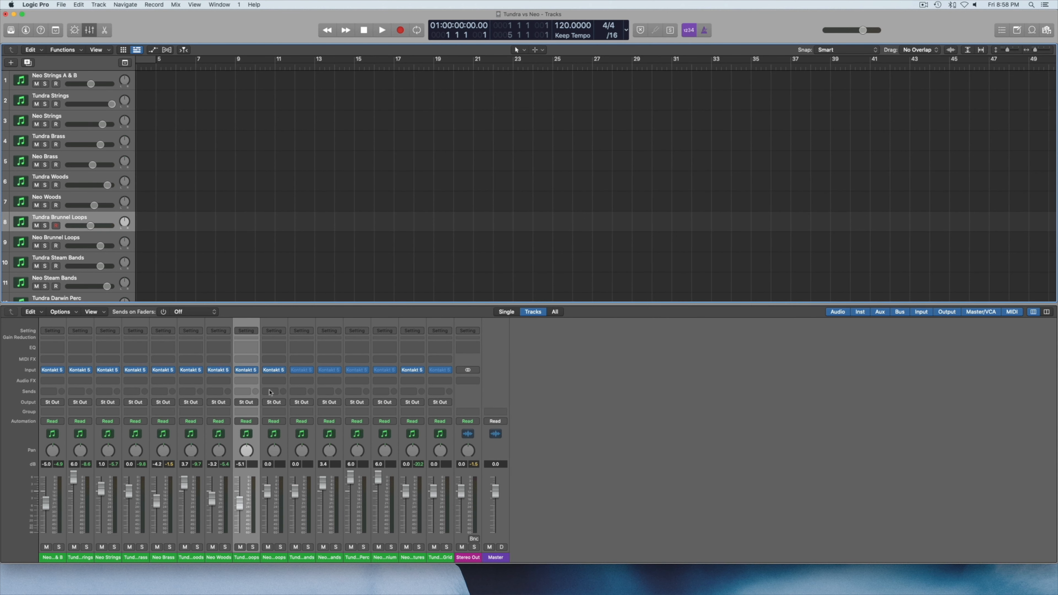
left_click(247, 370)
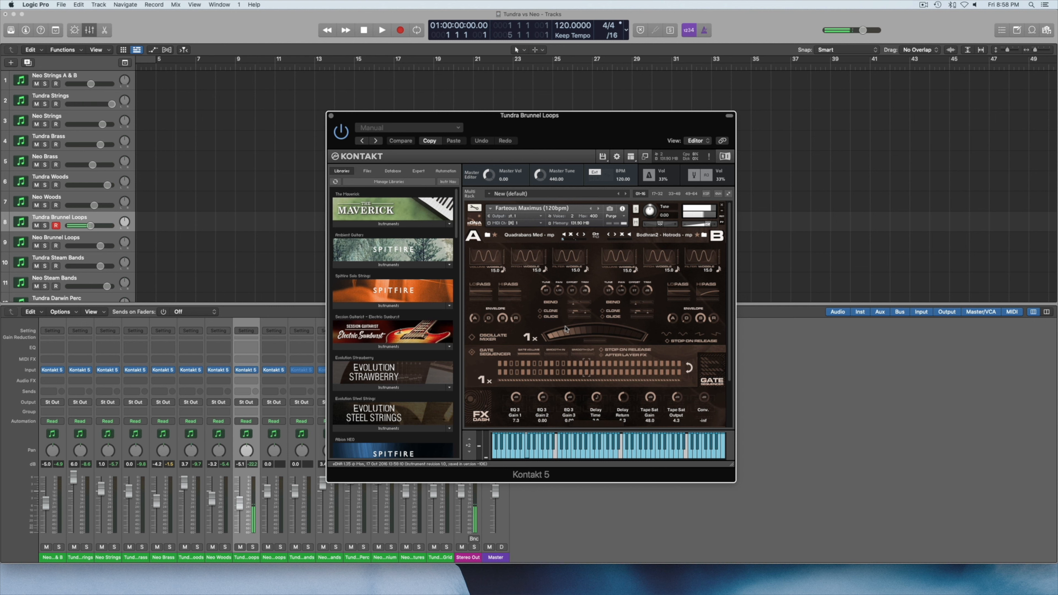
left_click(598, 210)
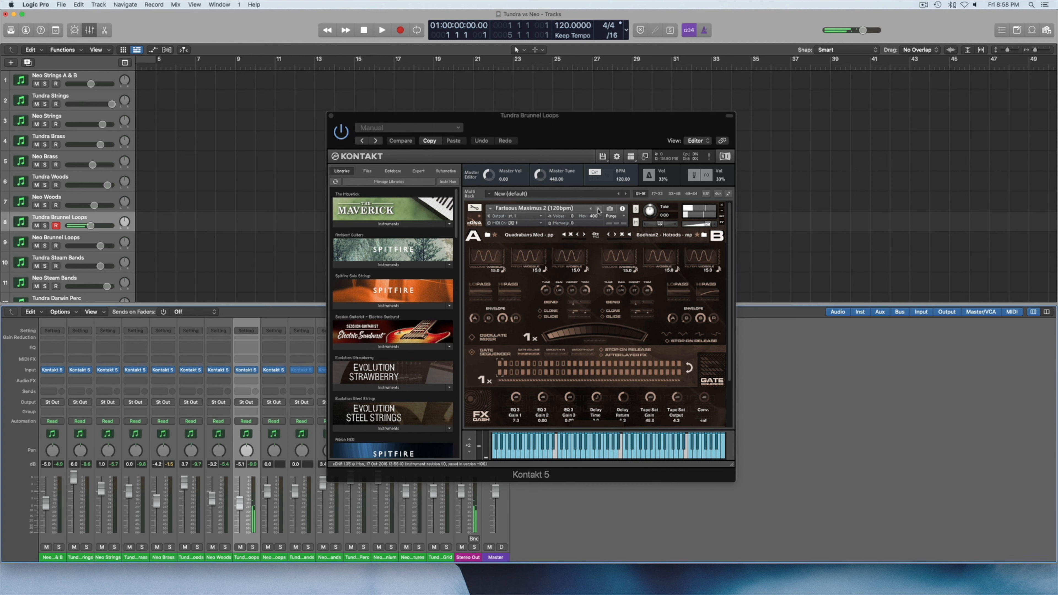
left_click(598, 210)
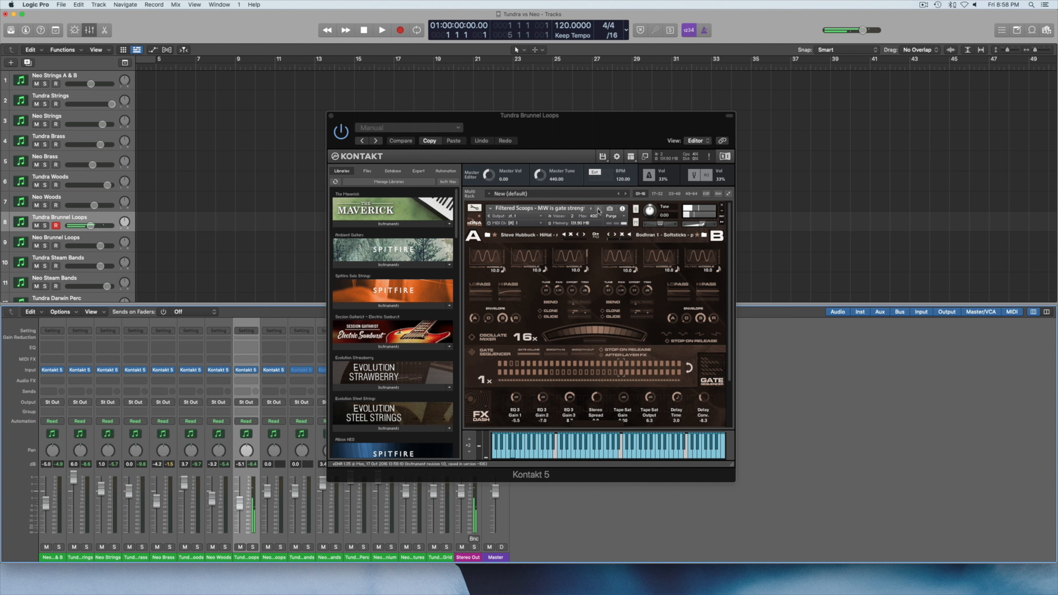
left_click(598, 209)
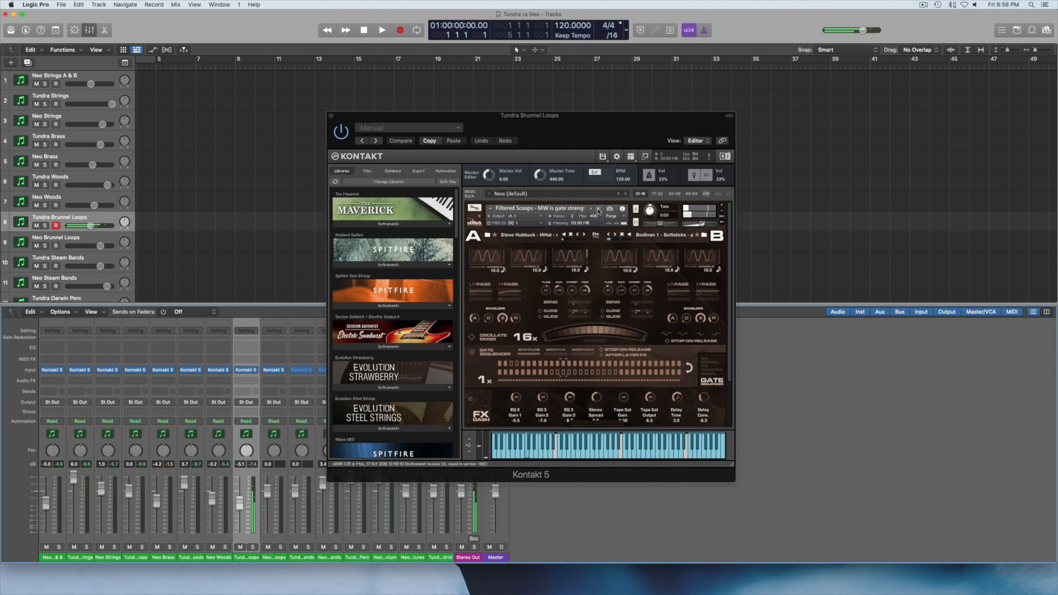
left_click(598, 209)
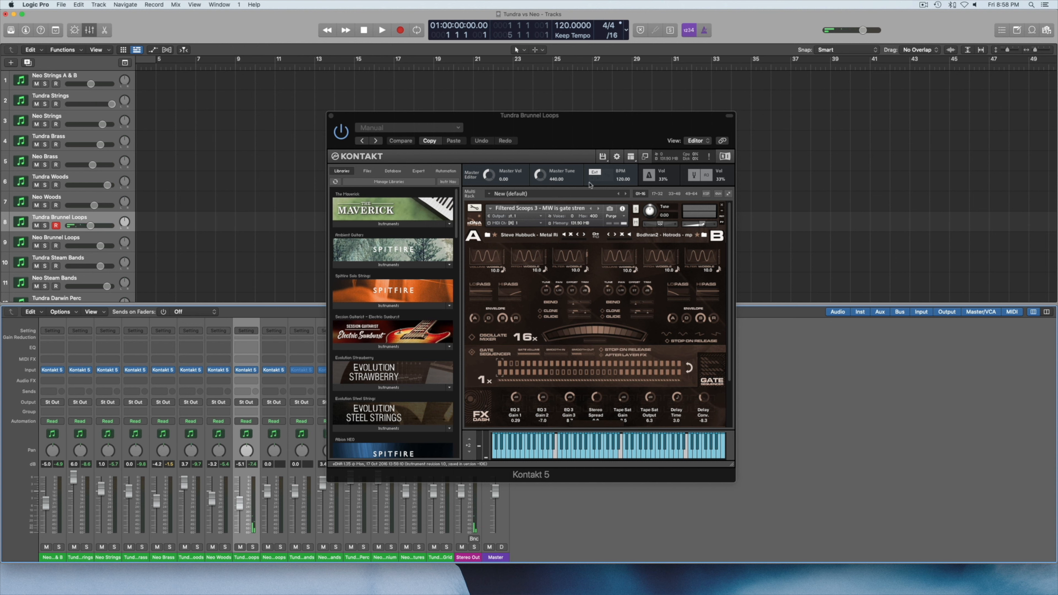
Audition the Tundra loops from Funny Goings On through Glitcher HH to Leather Bellows and Animal Skin, and close the instrument window.
left_click(598, 209)
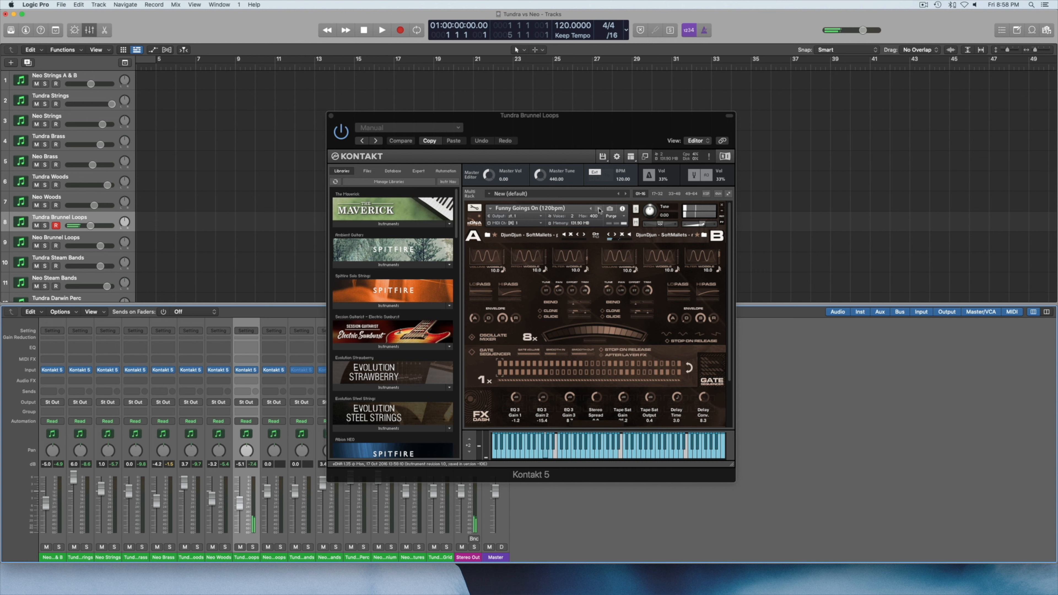
left_click(599, 208)
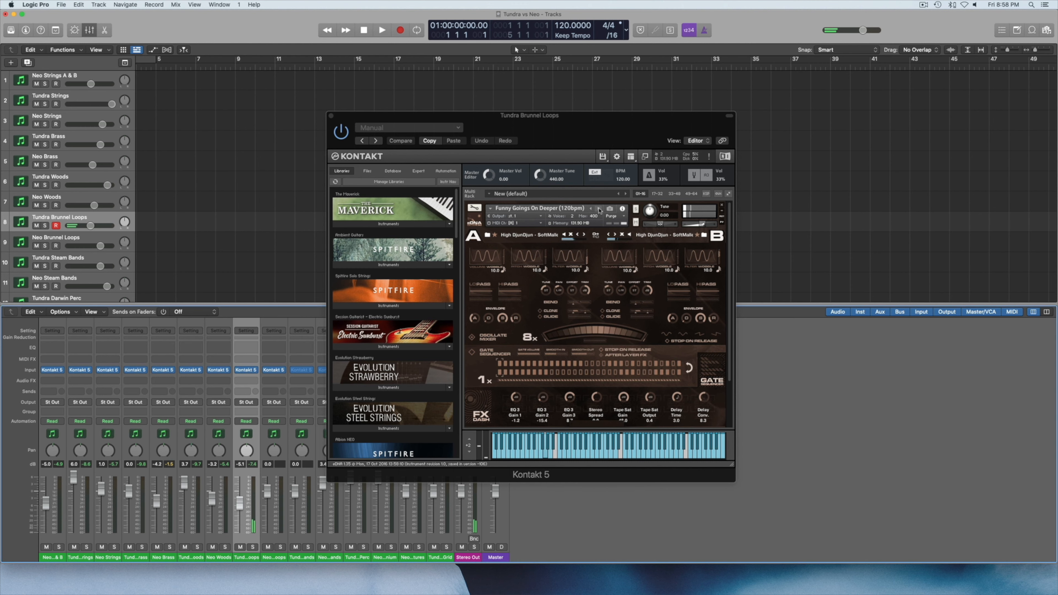
left_click(598, 208)
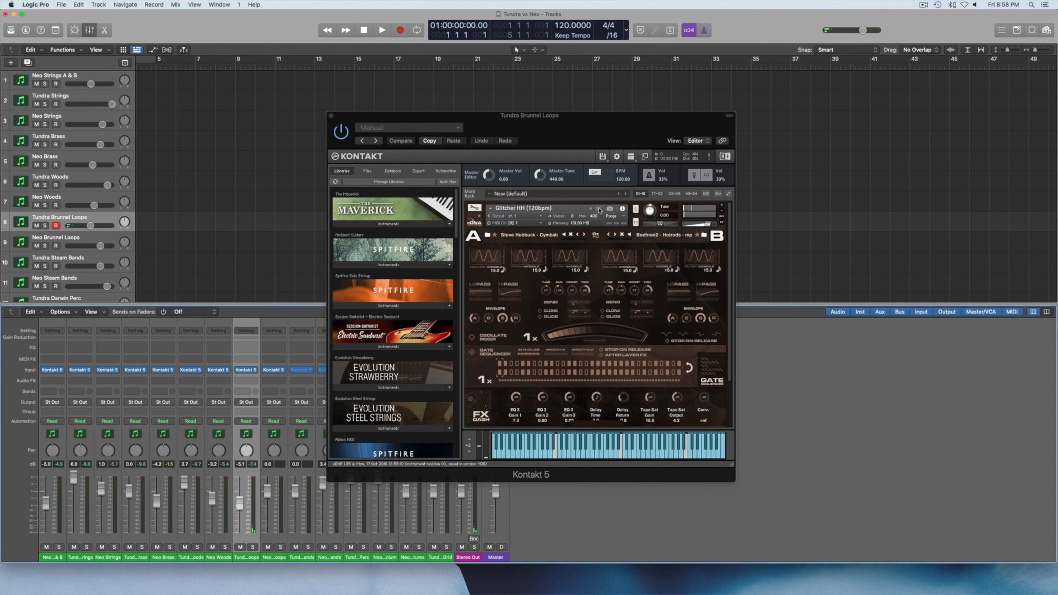
left_click(598, 208)
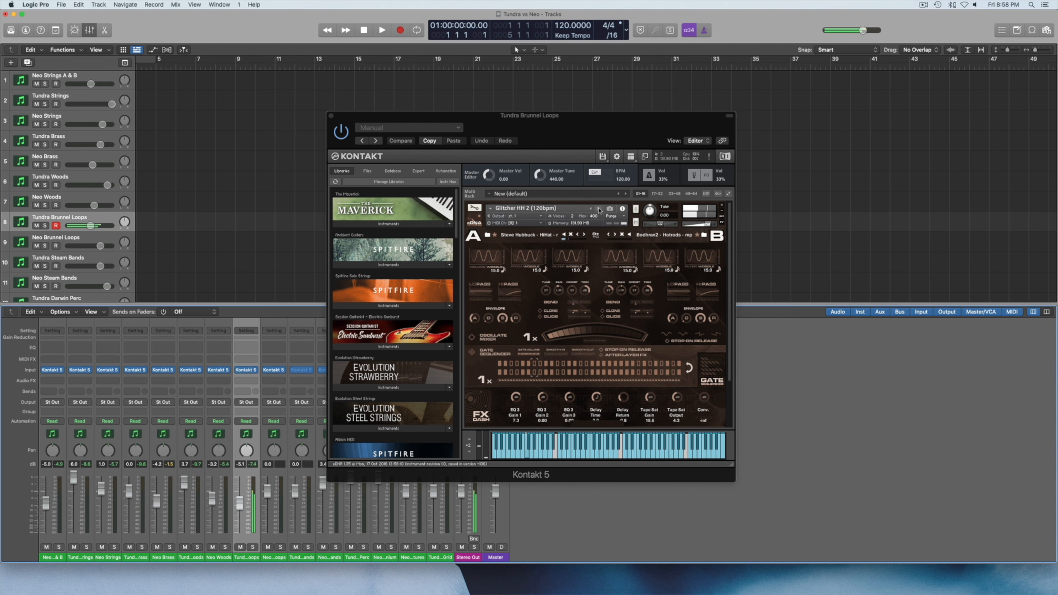
left_click(599, 208)
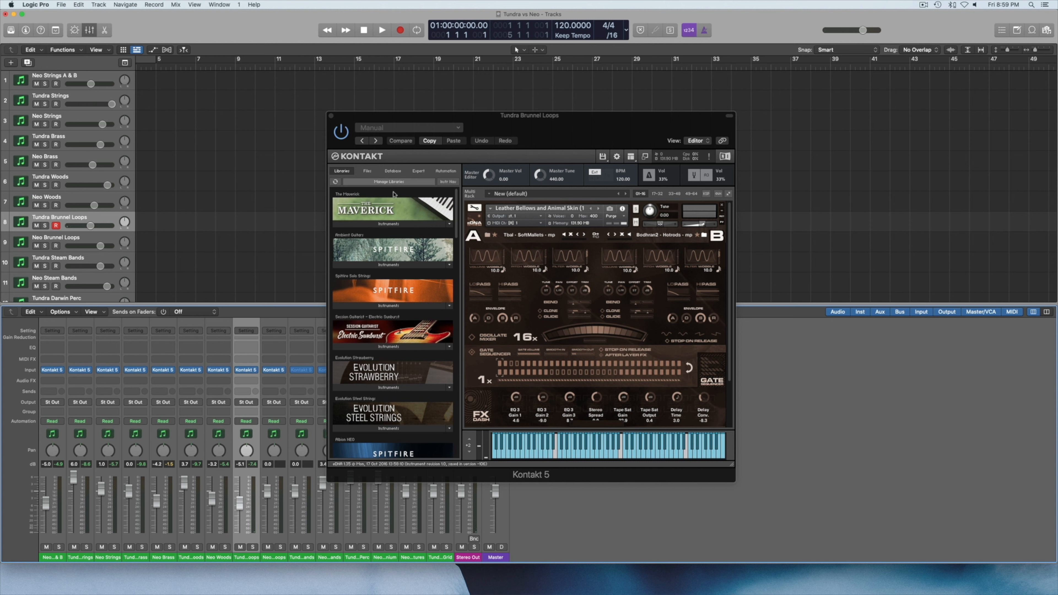
left_click(331, 119)
left_click(331, 117)
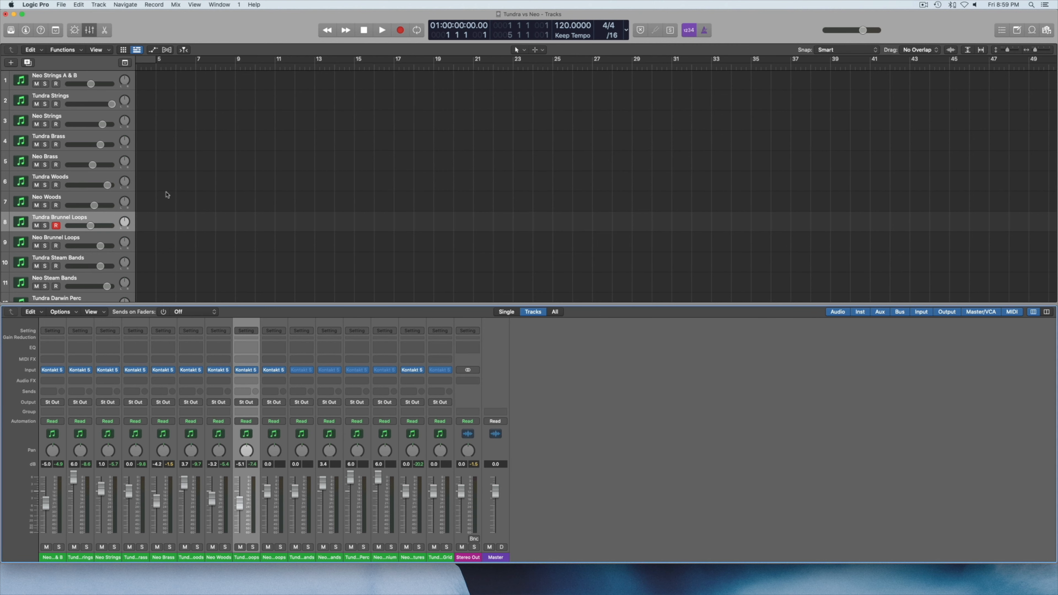
Open the Neo Brunnel Loops instrument, audition successive patches from After the Storm through Drifting to Driving Arp, and close its window.
left_click(60, 239)
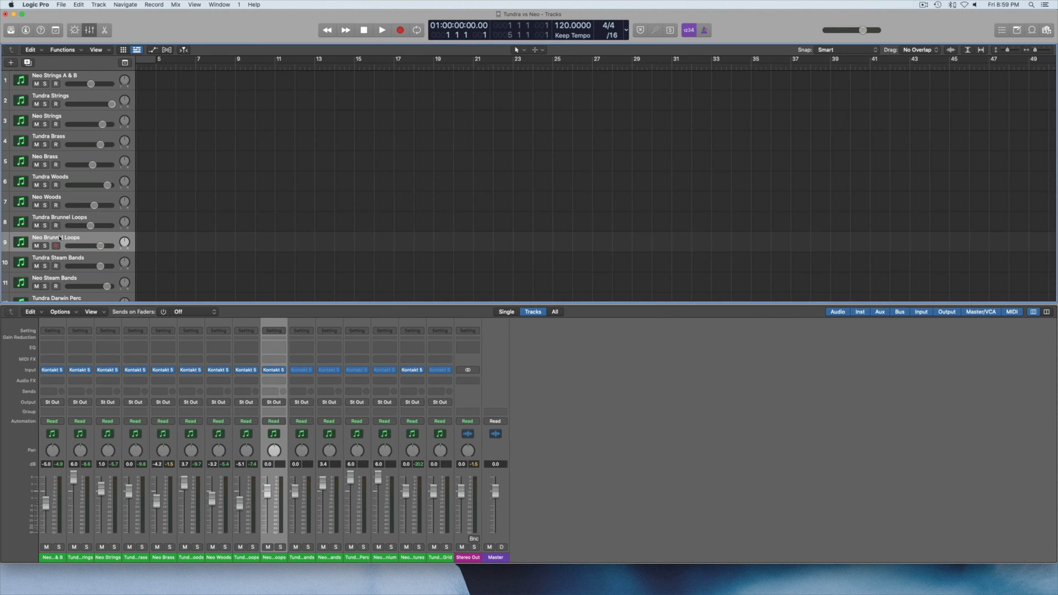
left_click(276, 371)
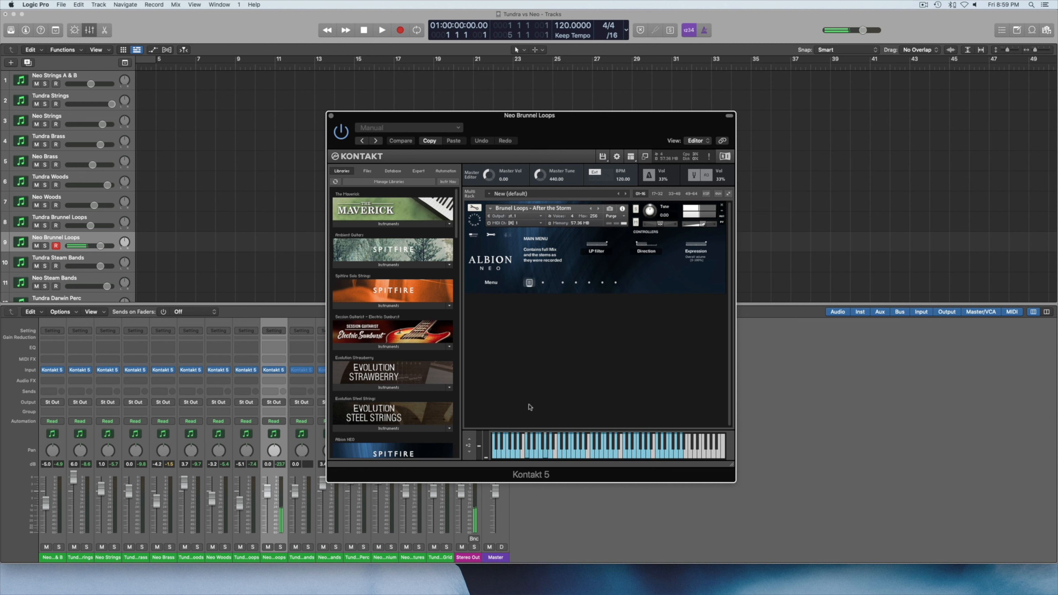
left_click(598, 208)
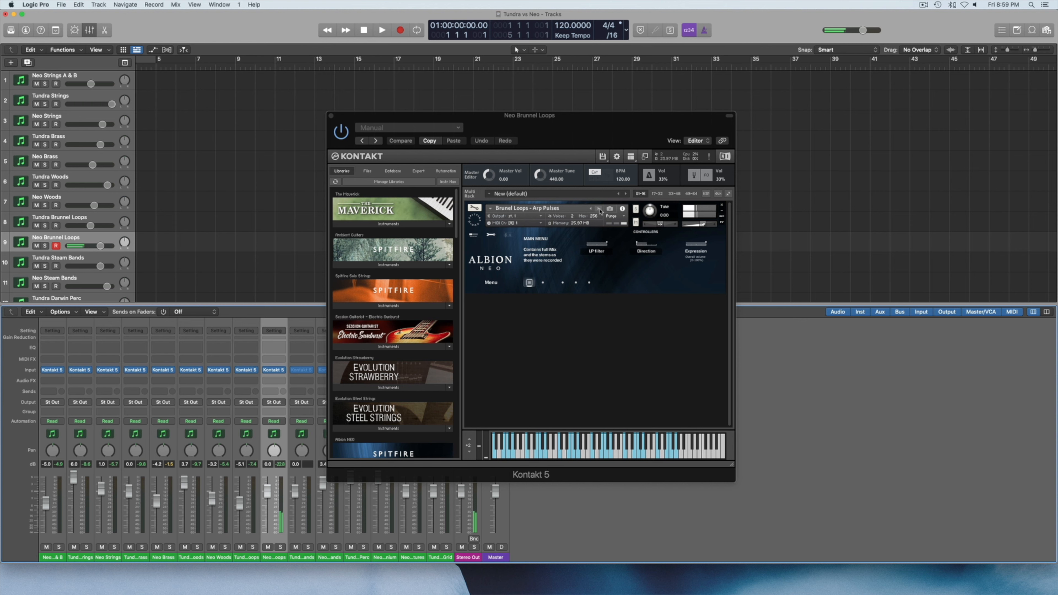
left_click(599, 210)
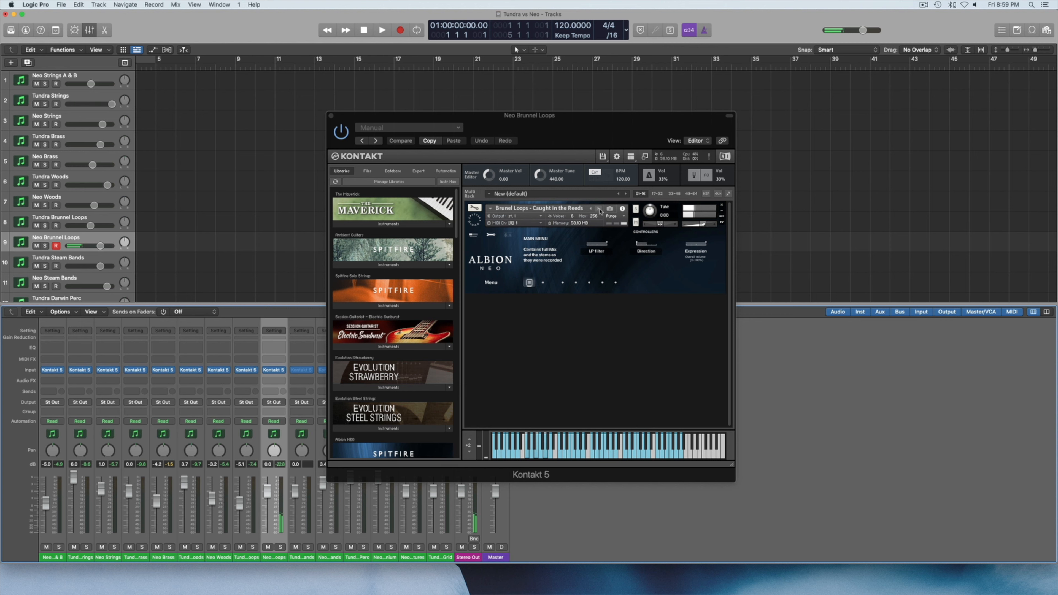
left_click(599, 210)
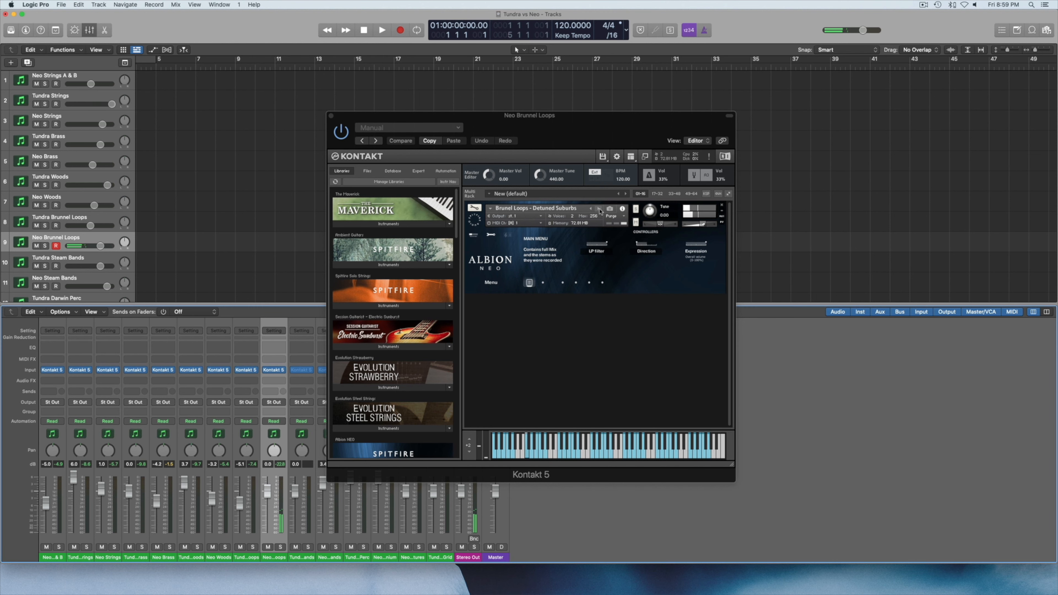
left_click(599, 210)
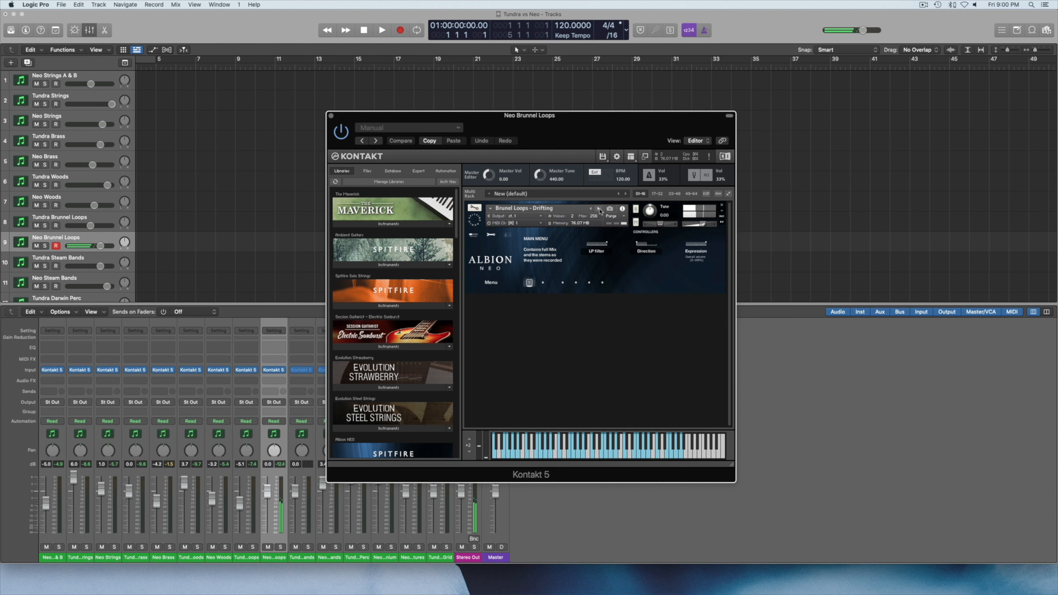
left_click(599, 208)
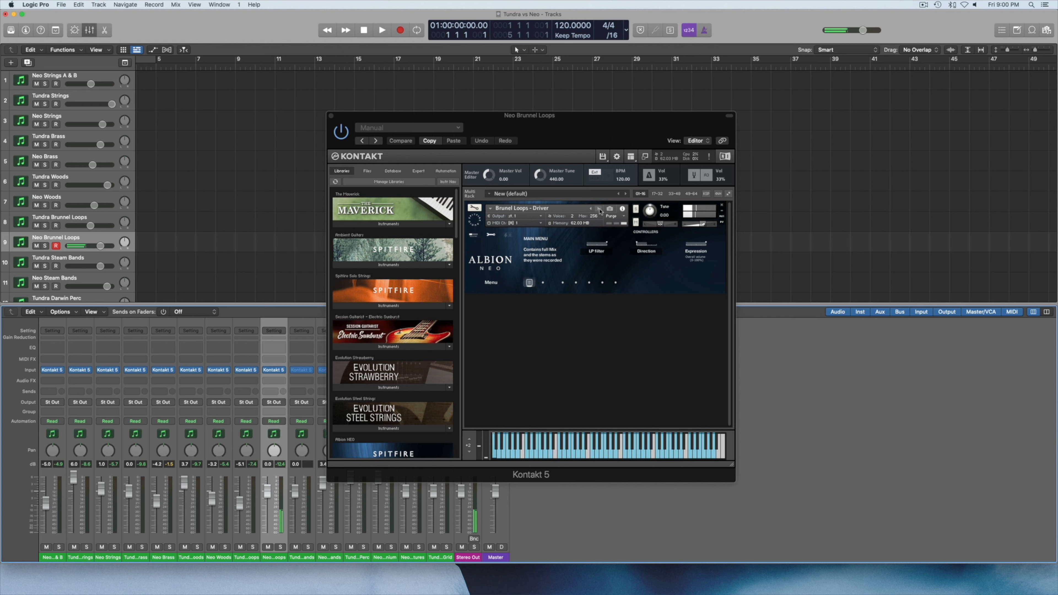
left_click(600, 211)
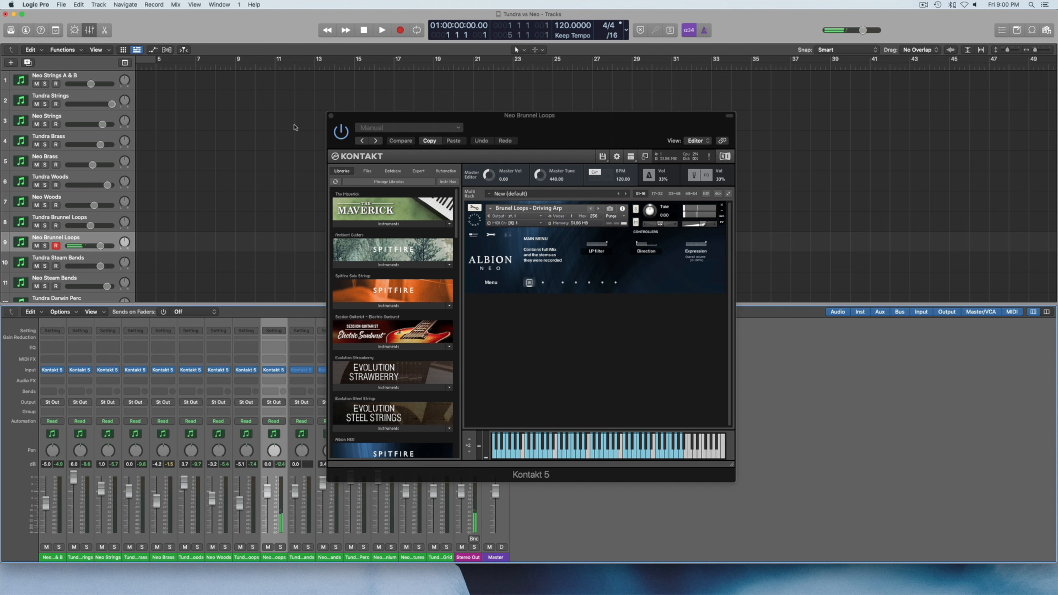
left_click(331, 117)
Open the Tundra Steam Bands instrument, audition patches including Bellow Drones and Ricochets, Bitey Bellow Drone and Blade Bellow, and close its window.
scroll(149, 214, "down", 2)
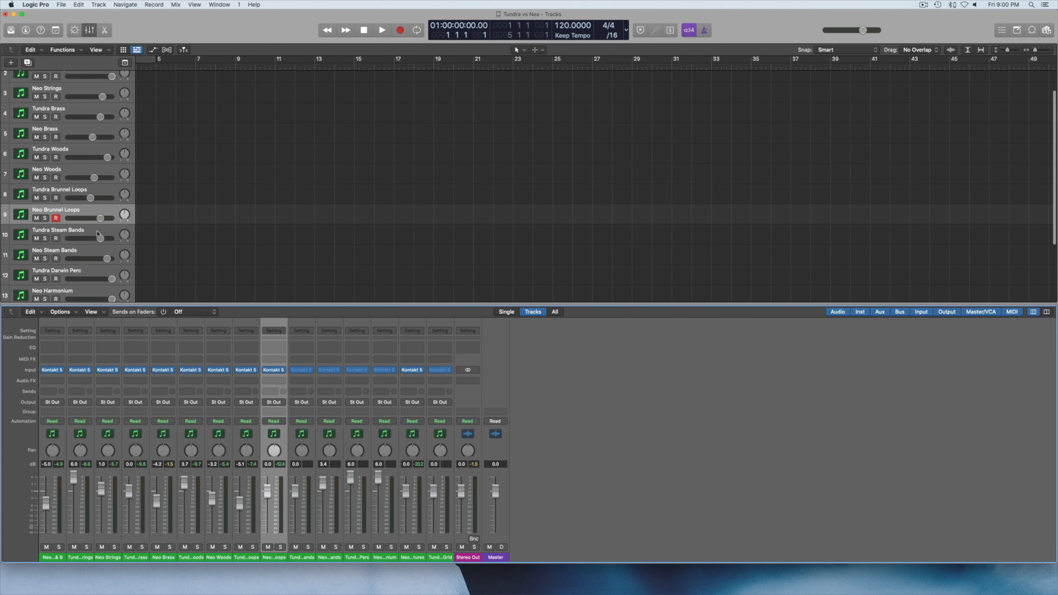
left_click(75, 233)
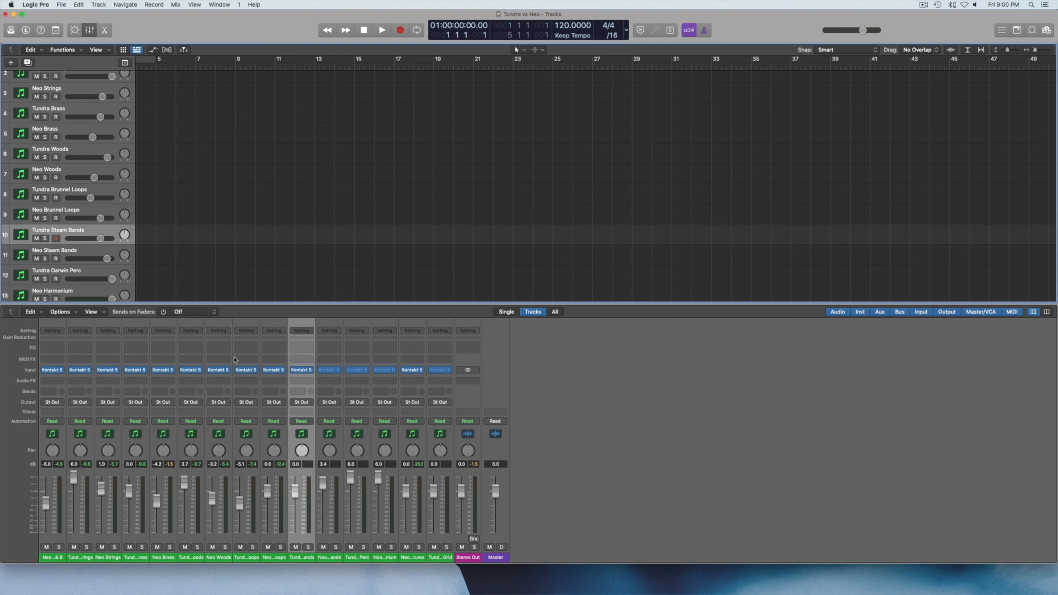
left_click(302, 370)
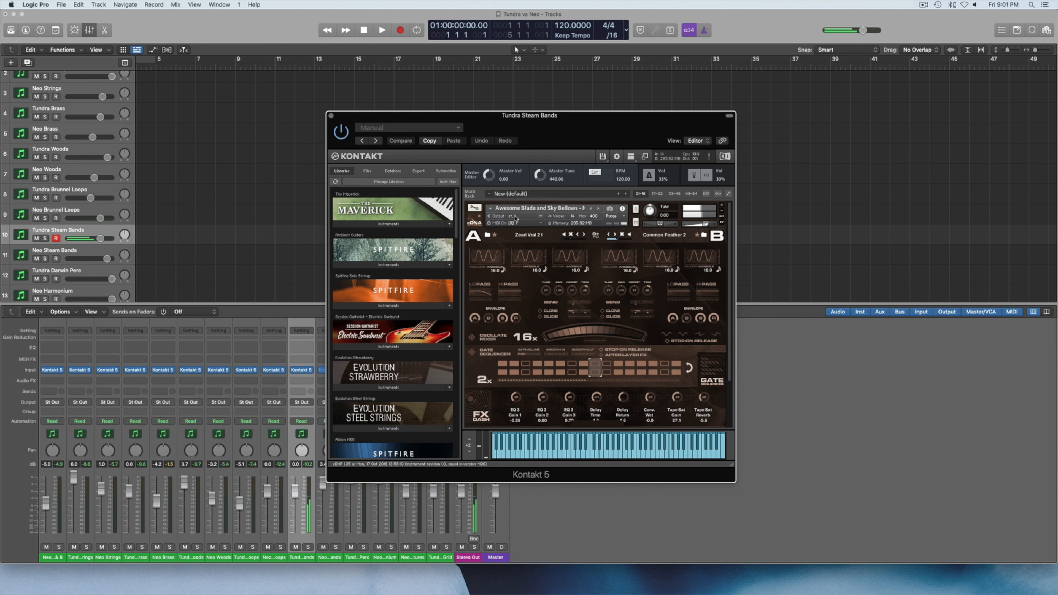
left_click(600, 211)
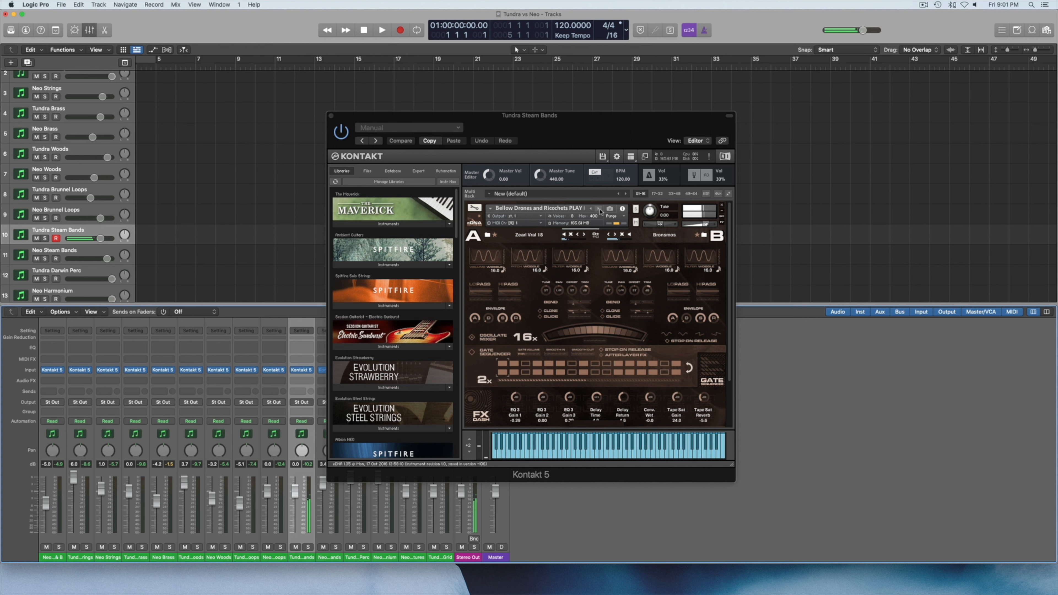
left_click(600, 210)
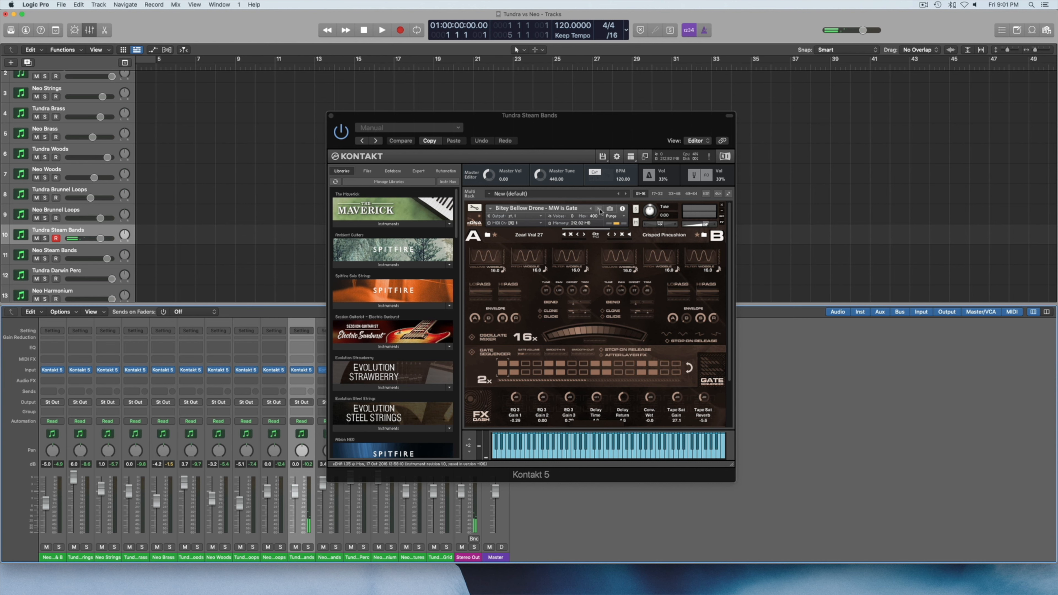
left_click(599, 210)
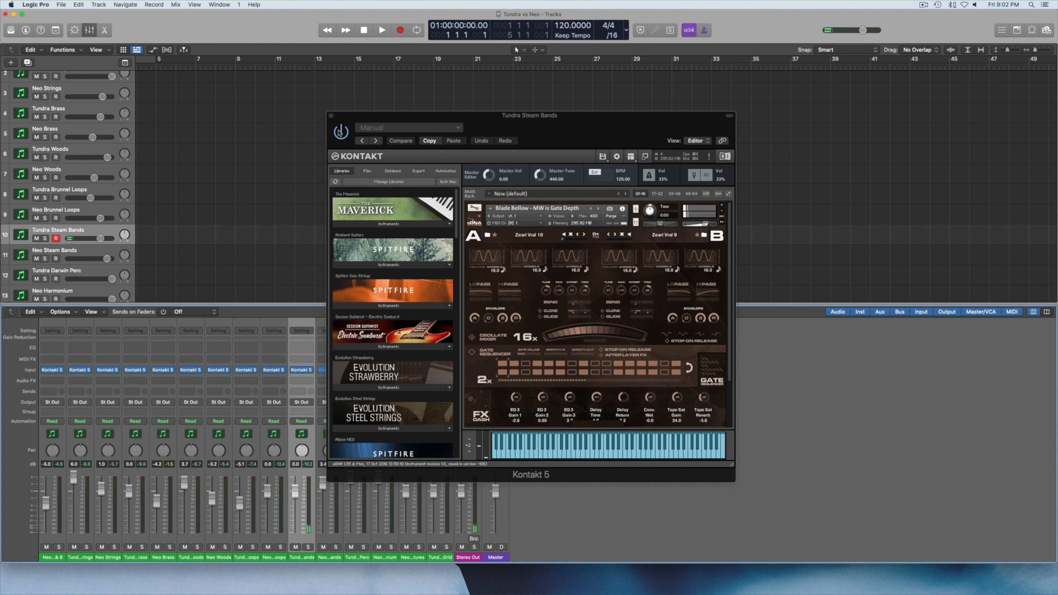
left_click(331, 118)
Open the Neo Steam Bands instrument and audition the Exo Opening, Fatter Synth Bass and Gated Evolving Pad patches.
left_click(58, 252)
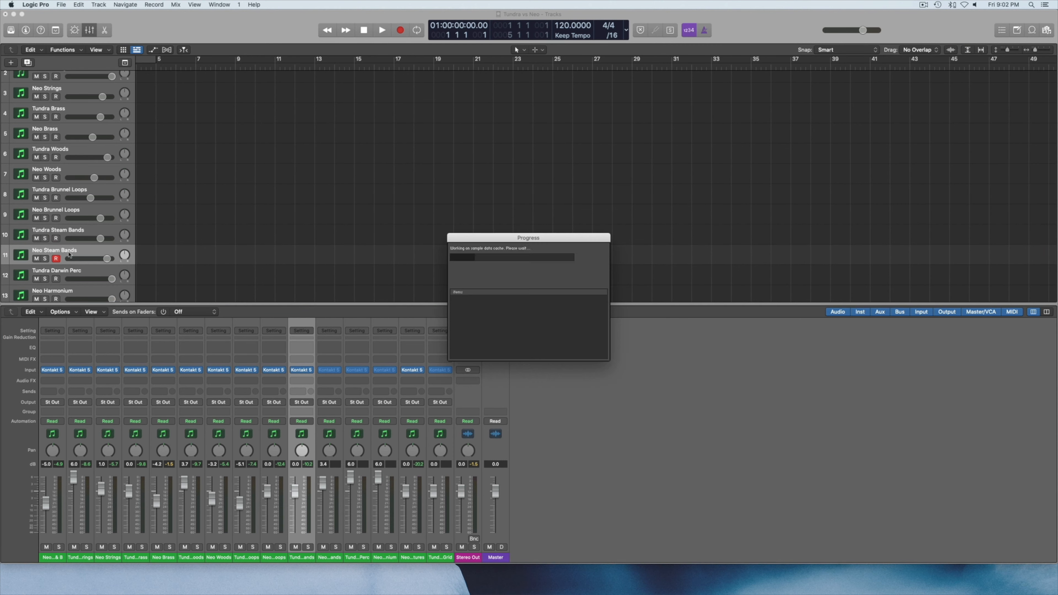
left_click(331, 371)
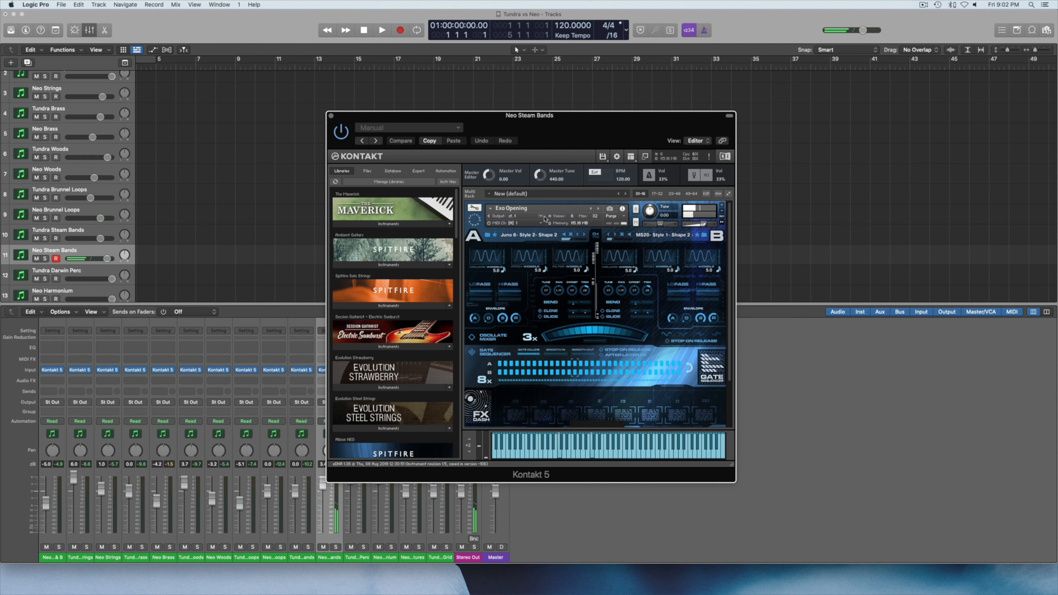
left_click(596, 208)
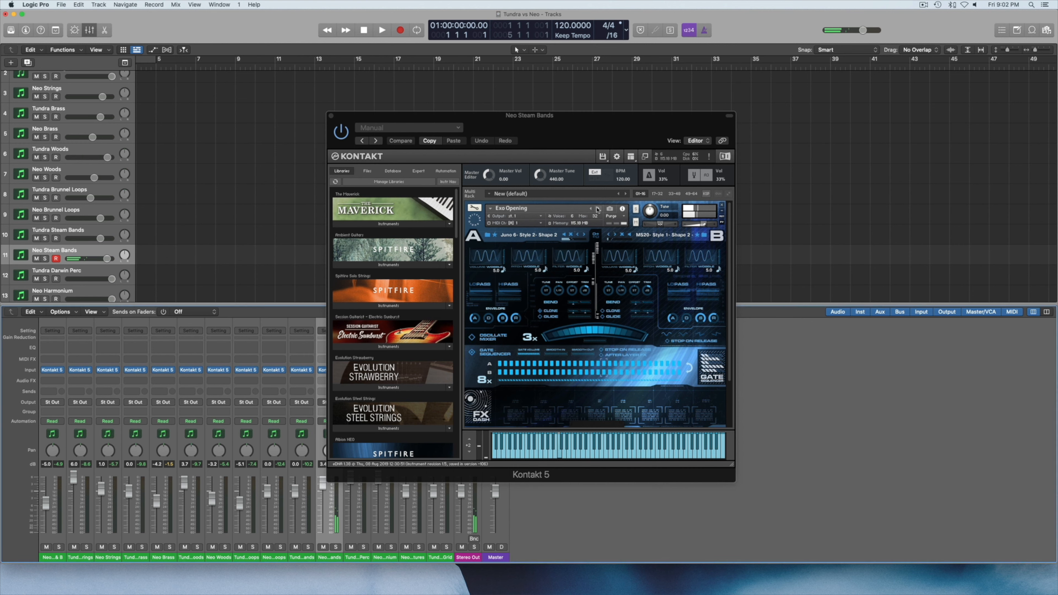
left_click(596, 208)
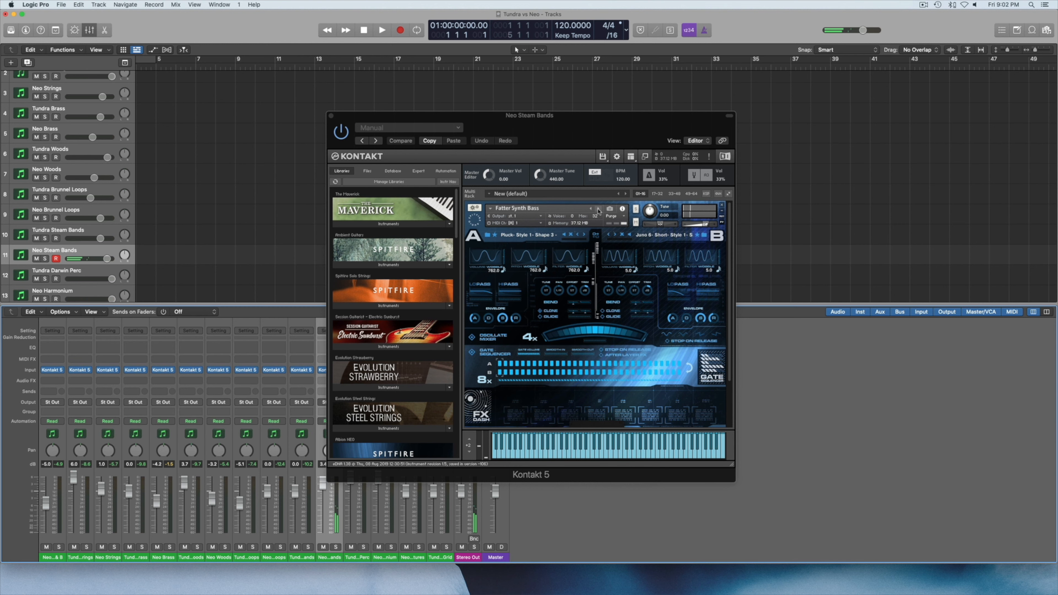
left_click(598, 210)
left_click(598, 210)
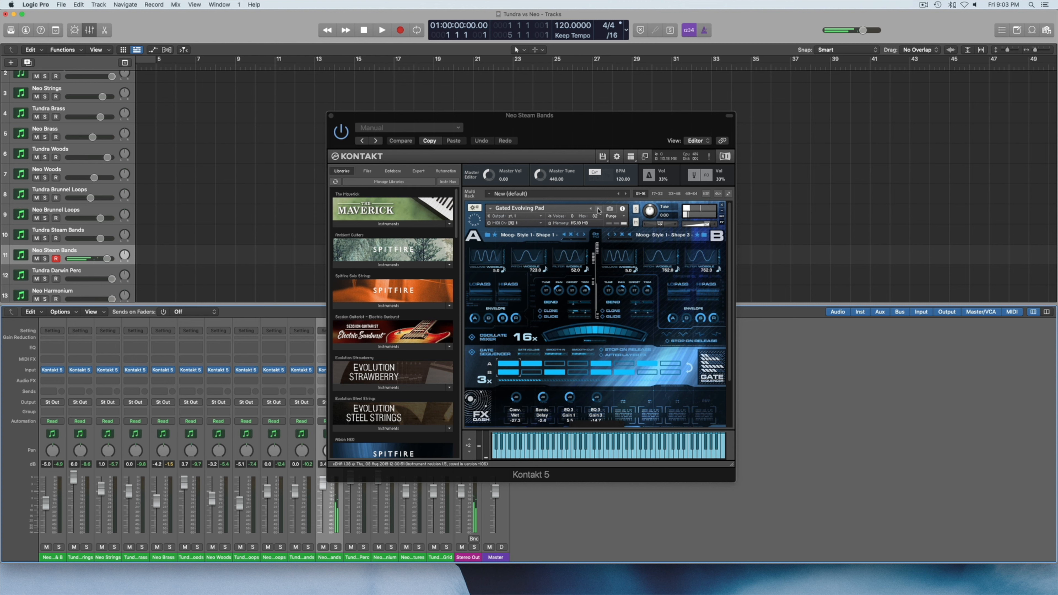
Audition the Neo Steam Bands patches from Golden Pad MKI through Golden Pad MKII and Heavy Duty to Hoags Object, skipping missing samples.
left_click(598, 209)
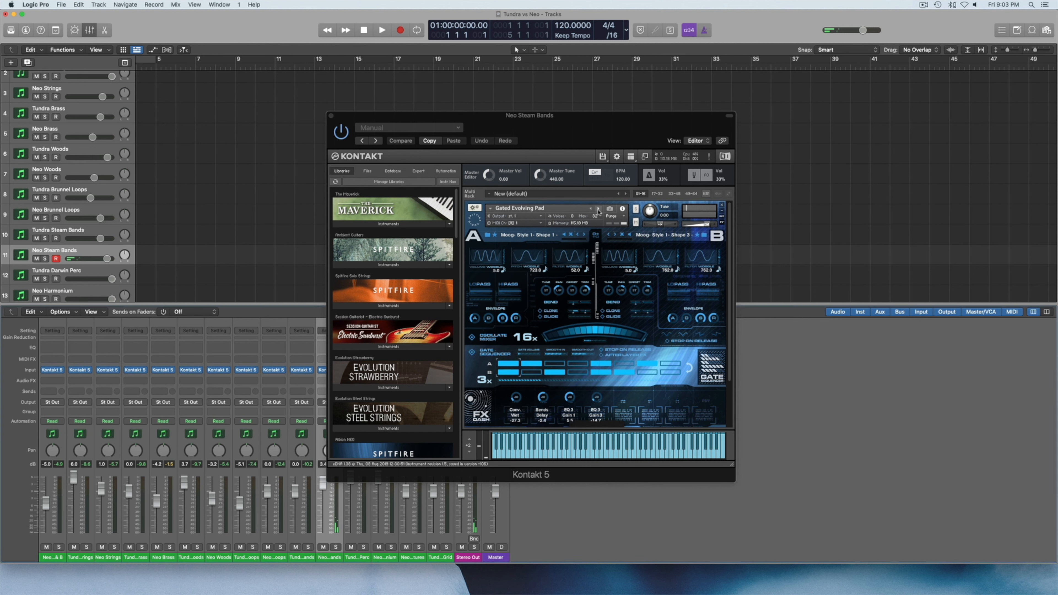
left_click(598, 210)
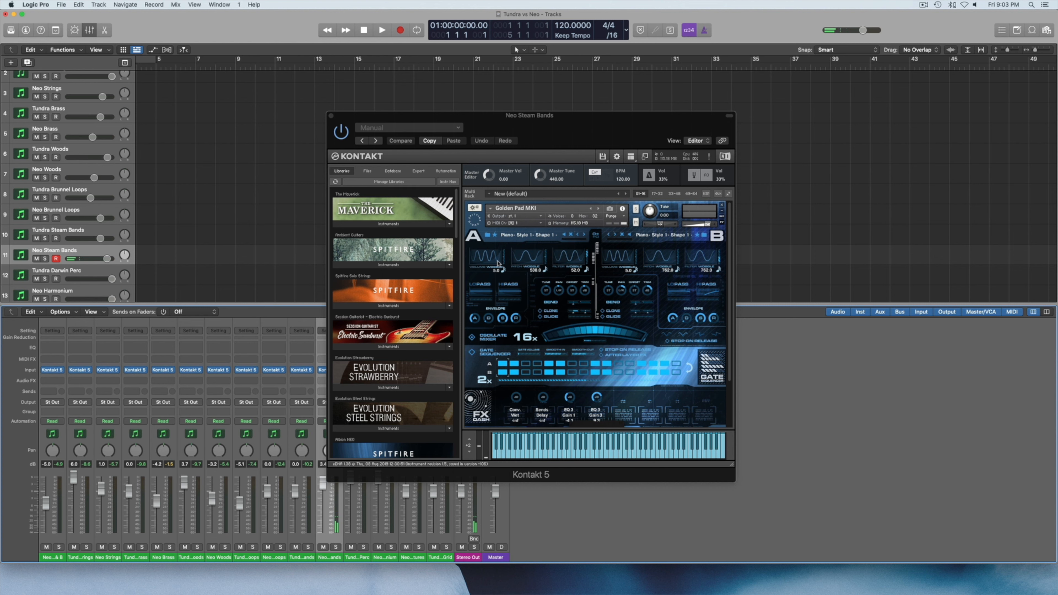
left_click(597, 208)
left_click(597, 210)
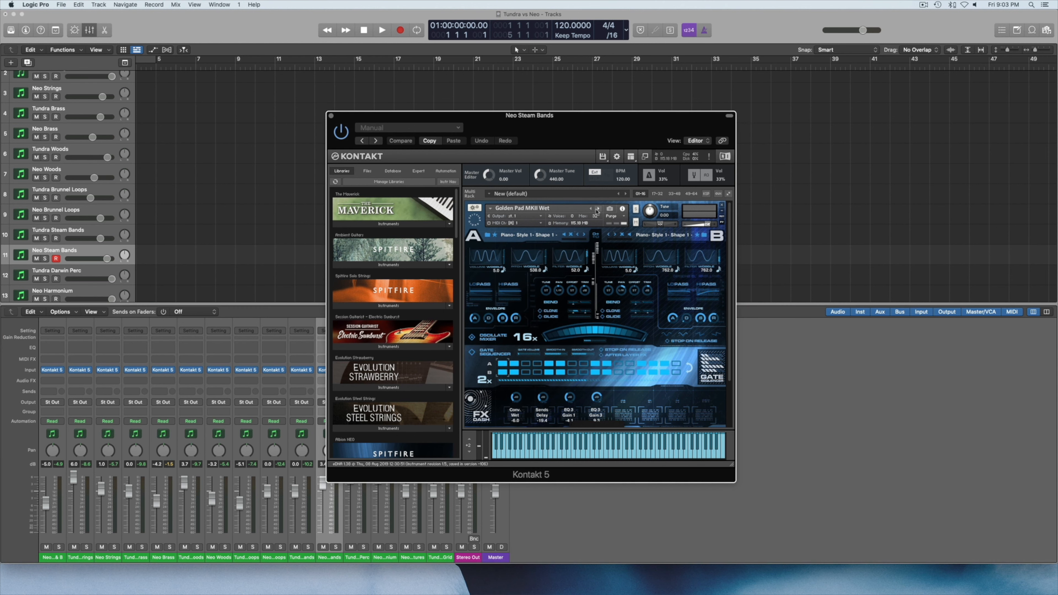
left_click(596, 209)
left_click(597, 209)
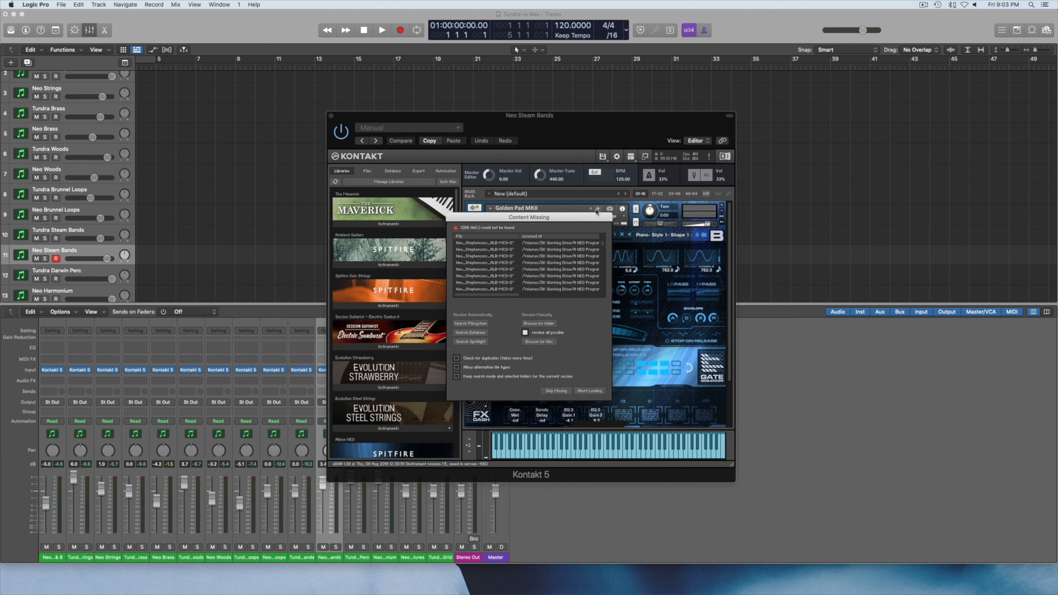
left_click(556, 391)
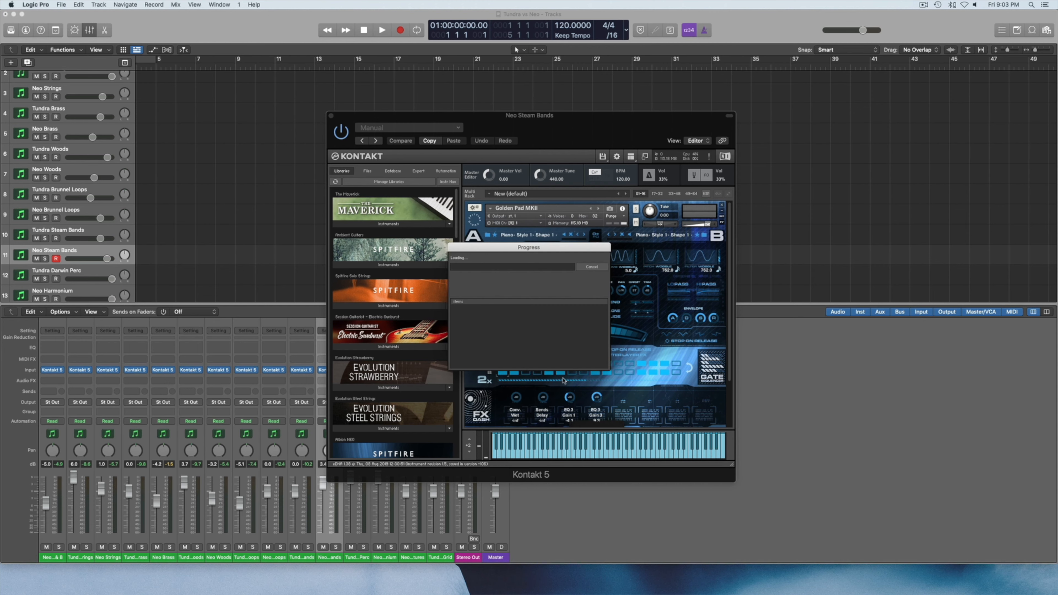
left_click(598, 210)
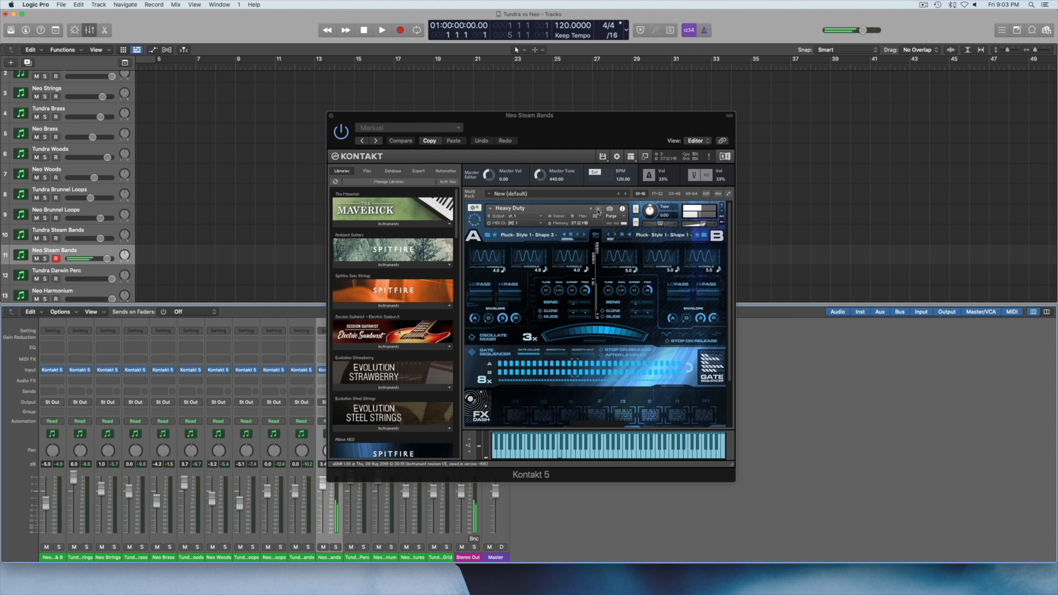
left_click(598, 208)
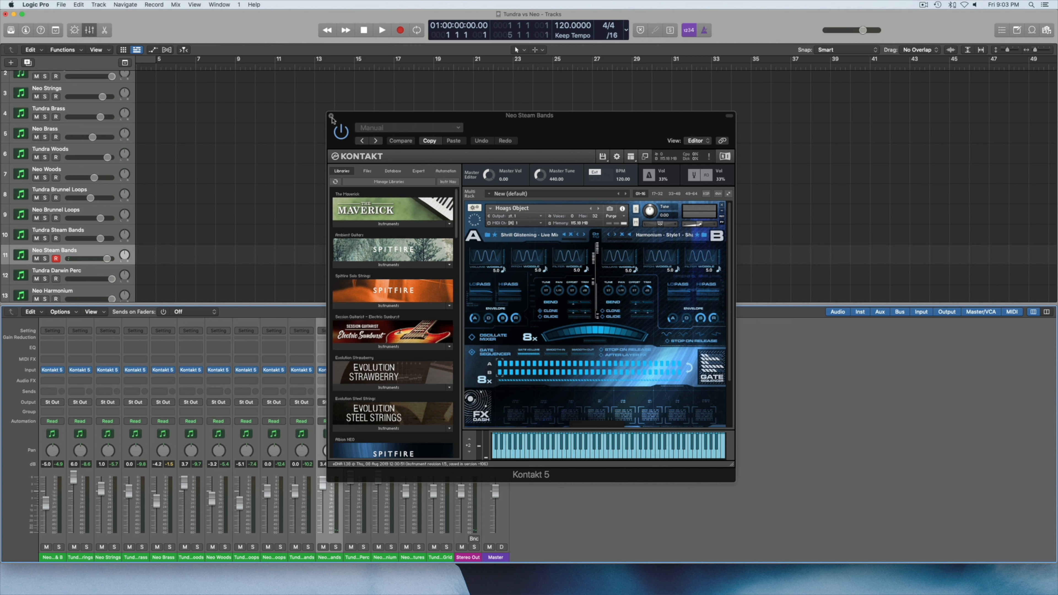
Browse the Albion NEO library's Stephensons Steam Band folder for its patch categories, and close the instrument window.
scroll(413, 292, "down", 5)
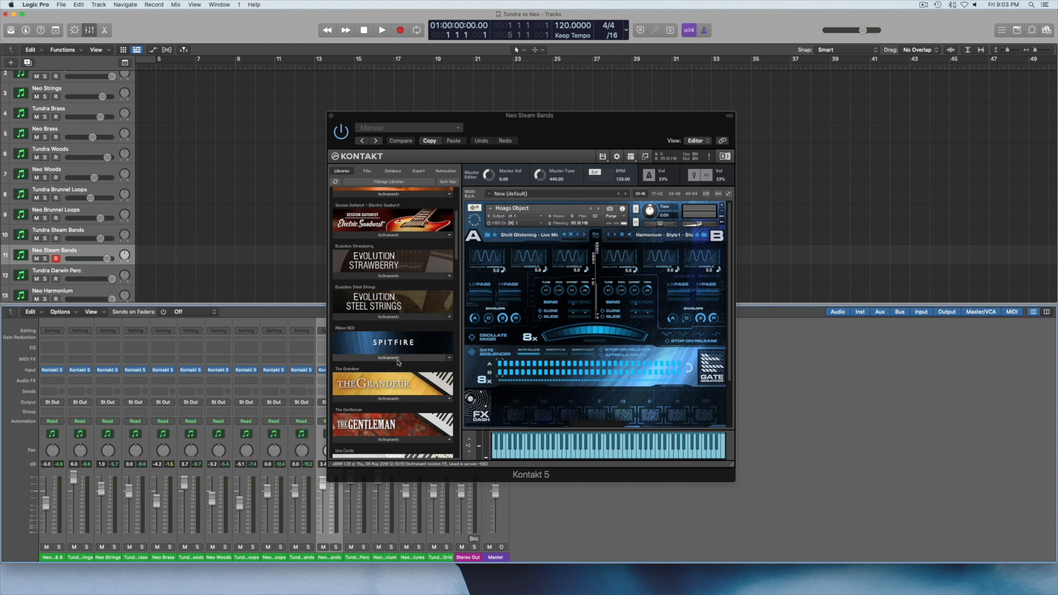
left_click(399, 358)
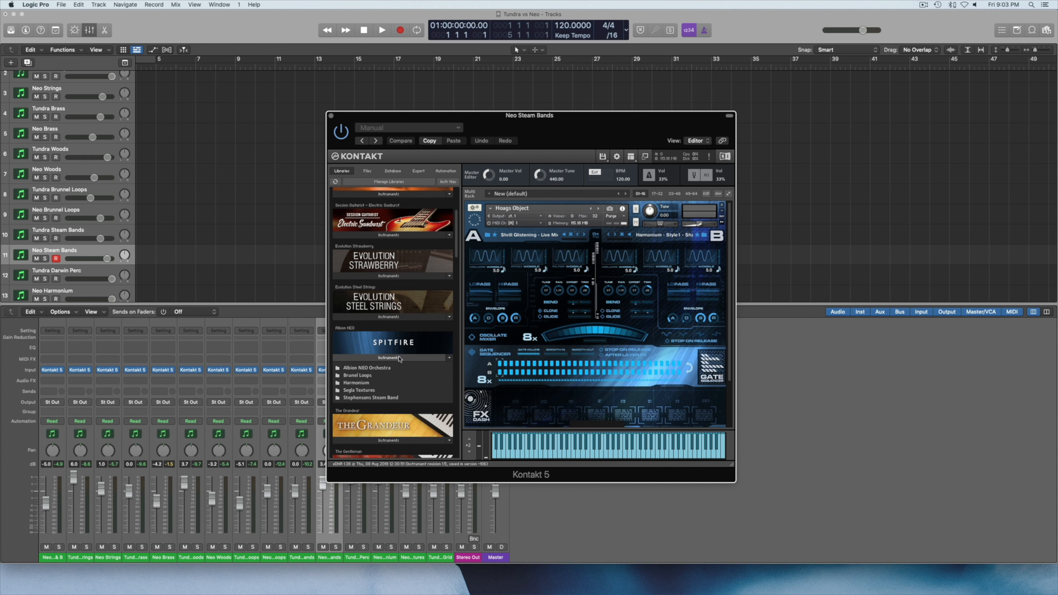
left_click(365, 399)
double_click(366, 399)
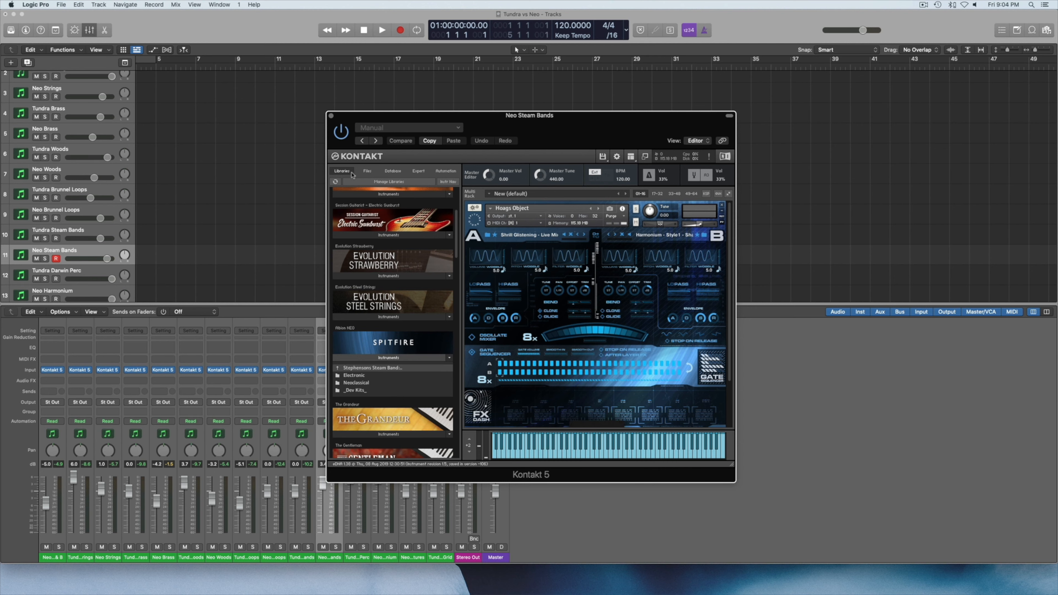
left_click(331, 117)
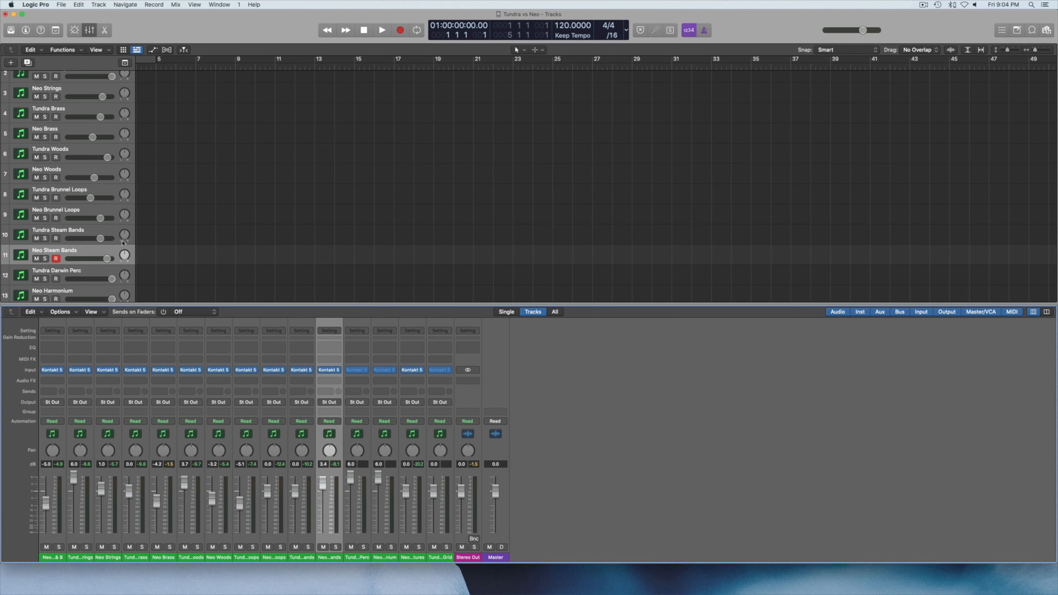
Open the Tundra Darwin Perc instrument, audition the Darwin Percussion patch, and close its window.
scroll(79, 263, "down", 1)
left_click(79, 263)
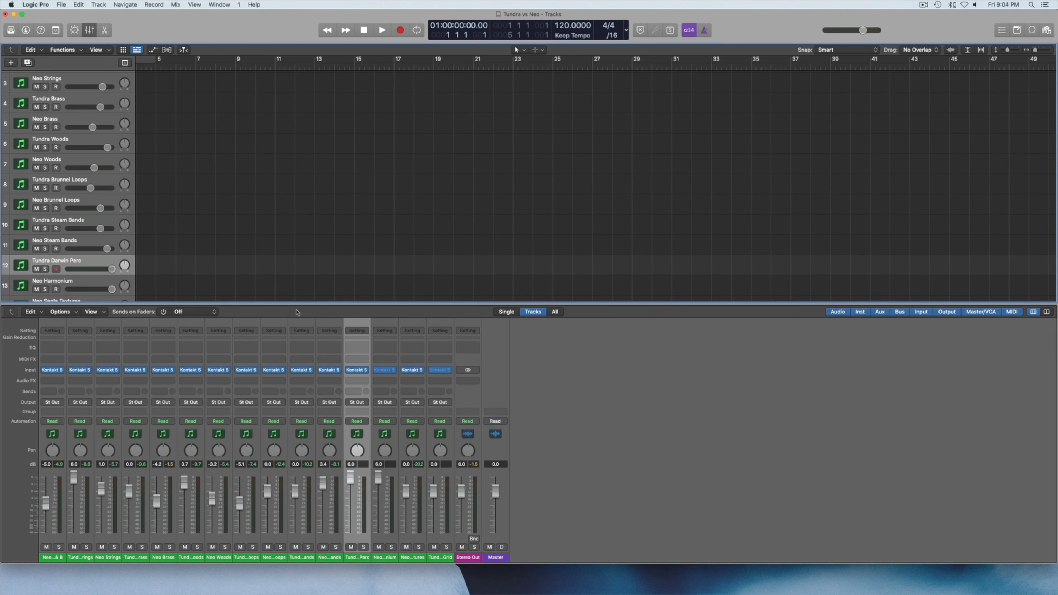
scroll(297, 290, "down", 4)
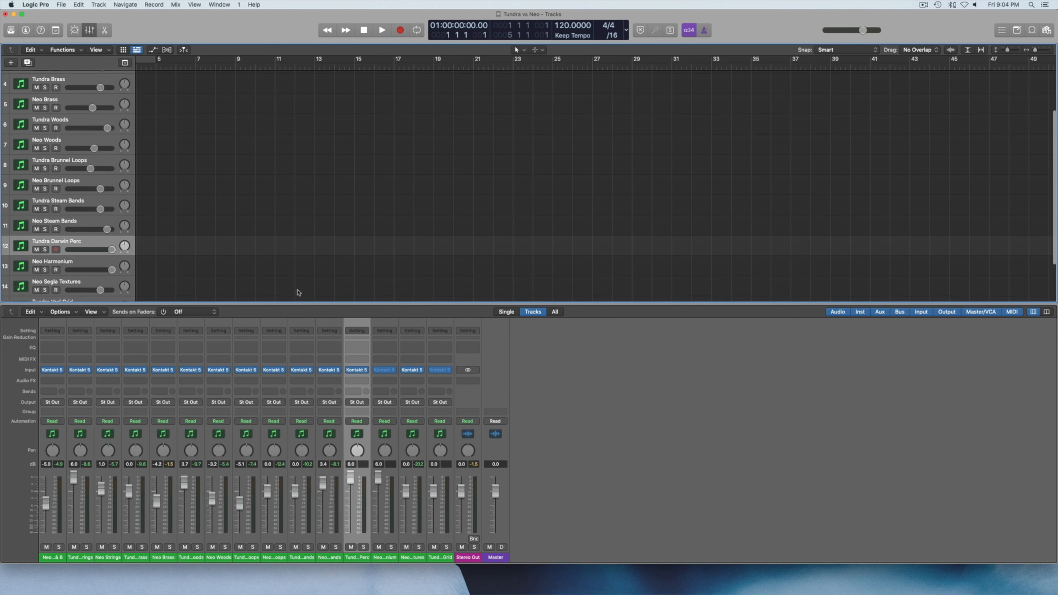
left_click(359, 370)
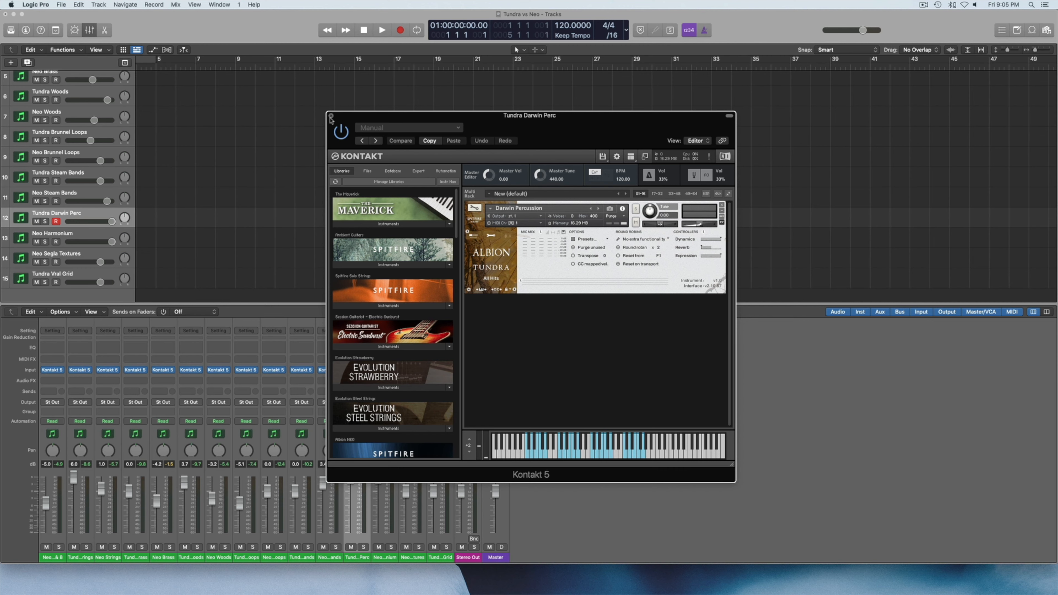
left_click(331, 117)
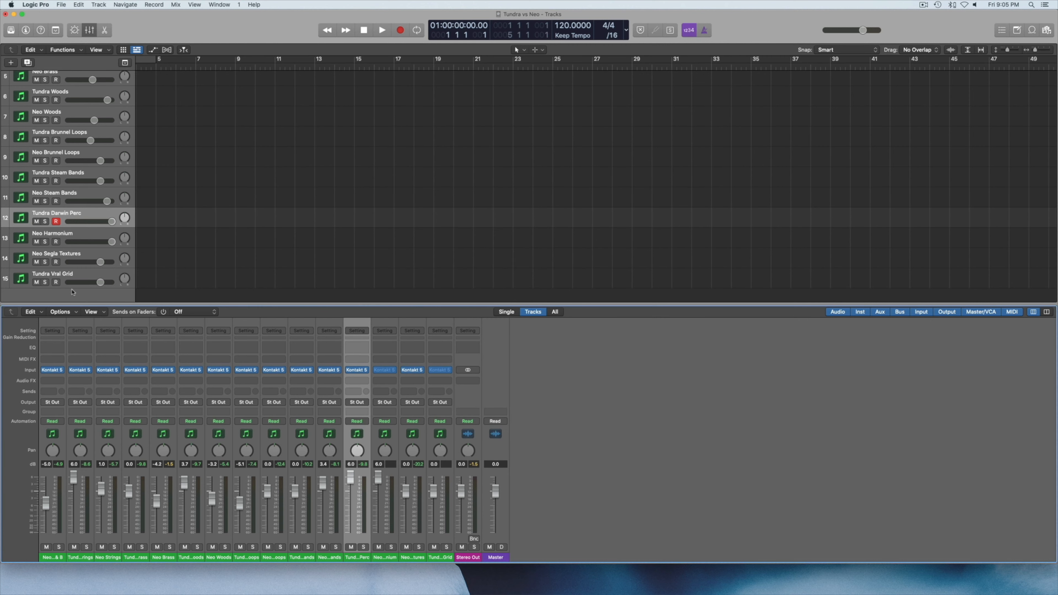
Open the Neo Harmonium instrument, audition Combo A and Combo B, and close its window.
left_click(66, 236)
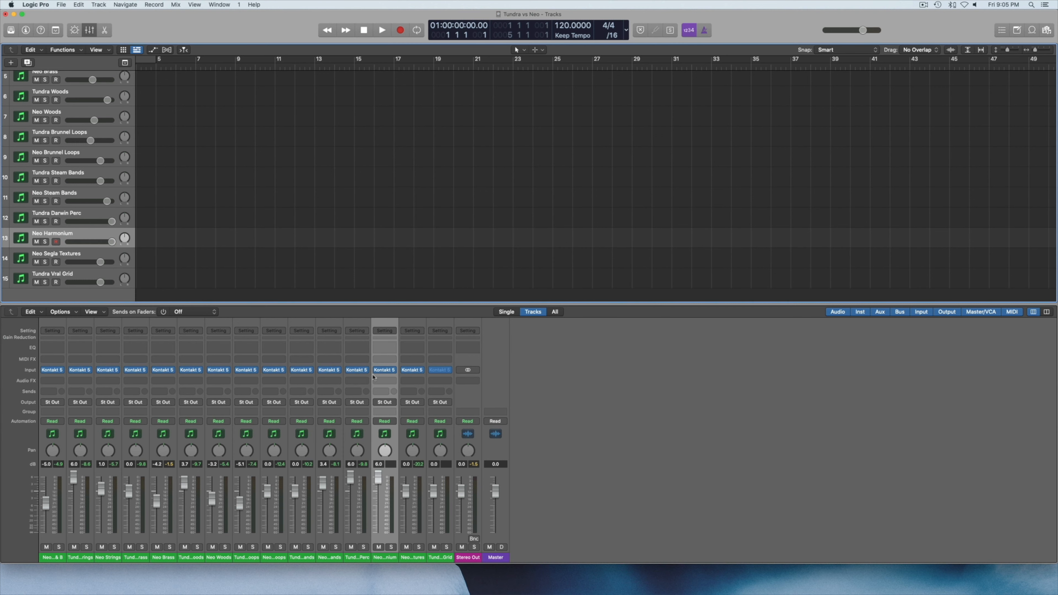
left_click(383, 371)
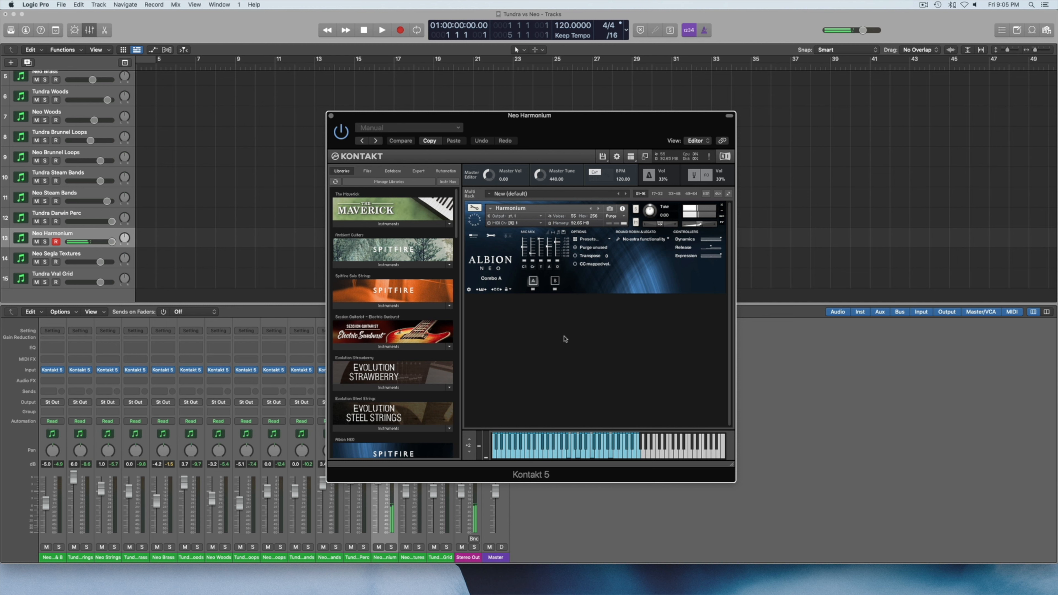
left_click(555, 280)
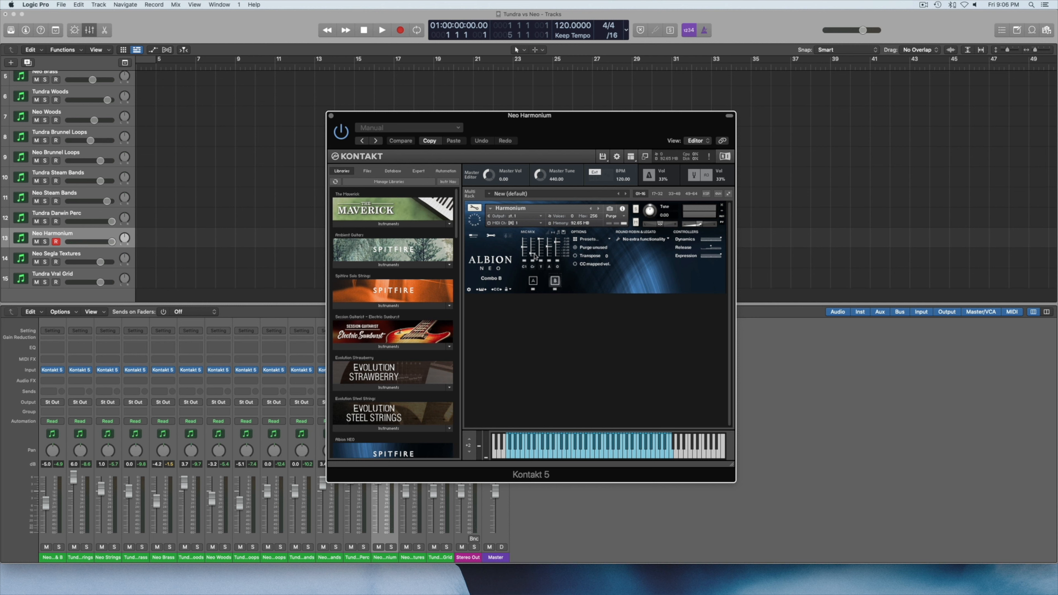
left_click(332, 119)
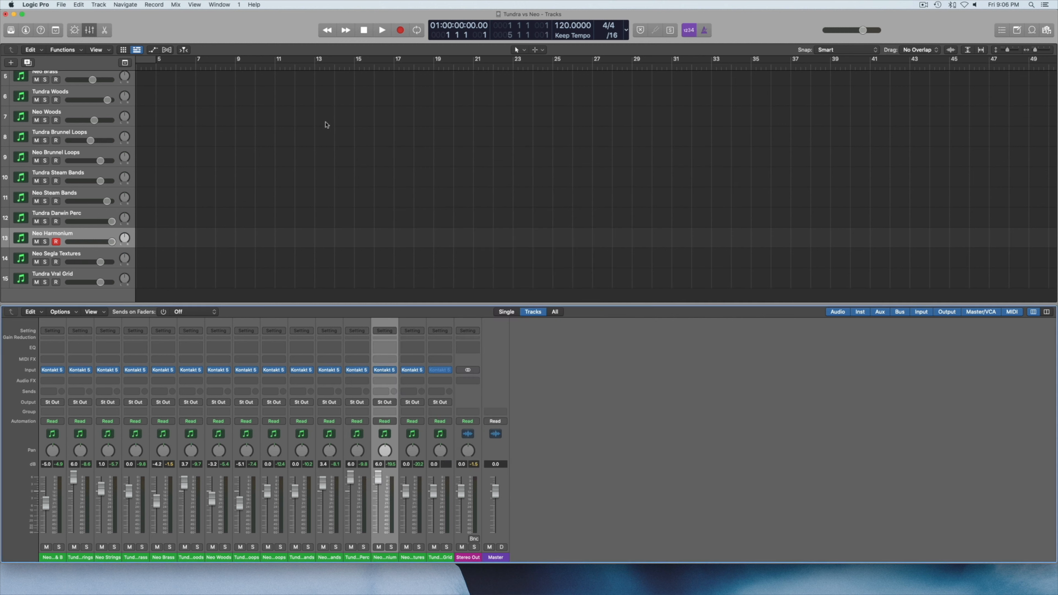
Open the Neo Segla Textures instrument, audition Cassette Tape Strings, Digitized Strings, Distant Haunters and Felt Strings, and close its window.
left_click(75, 259)
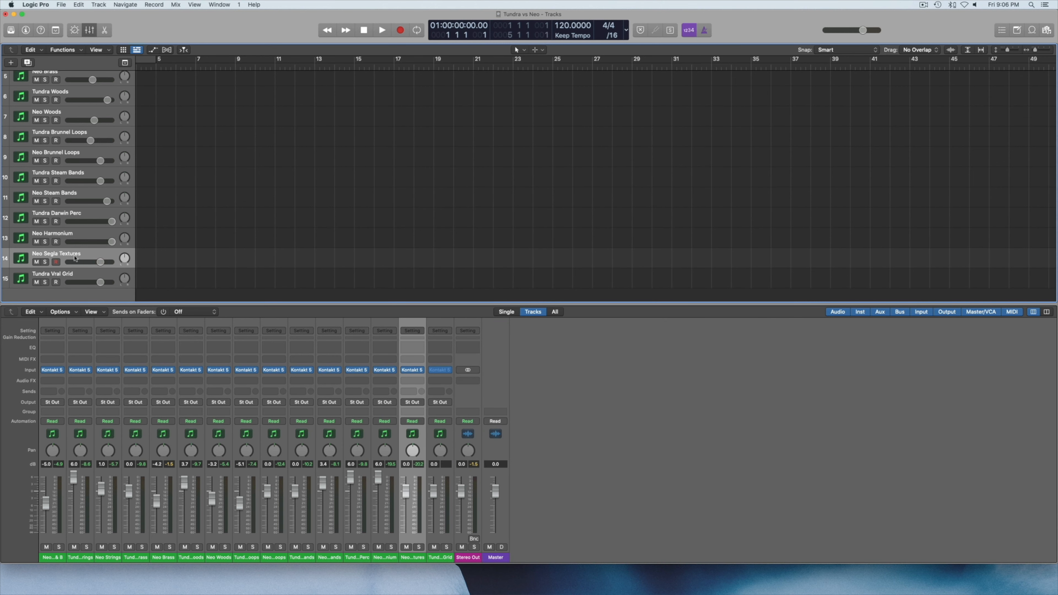
left_click(416, 371)
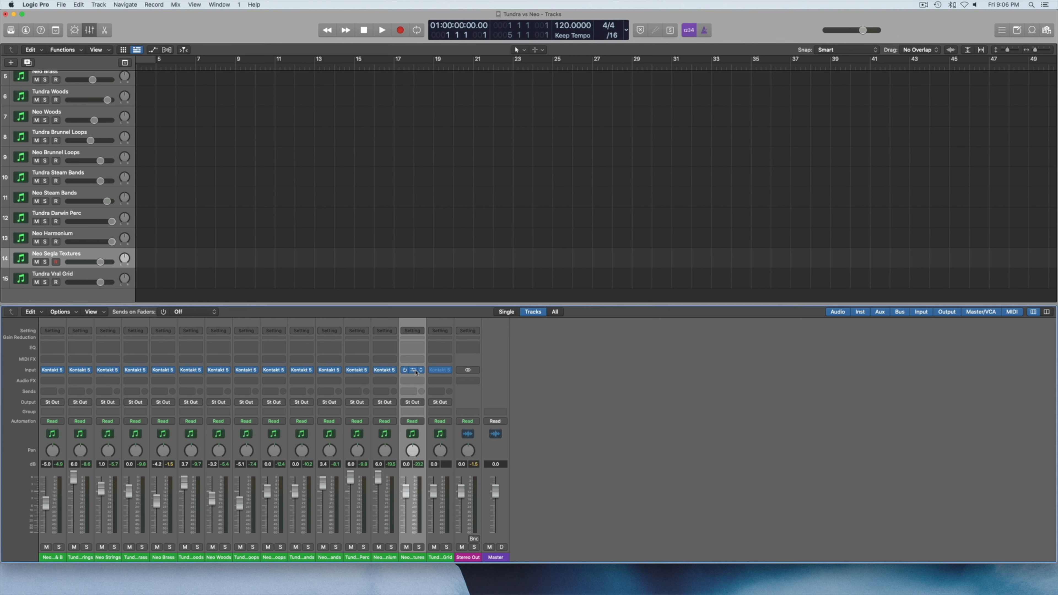
left_click(415, 371)
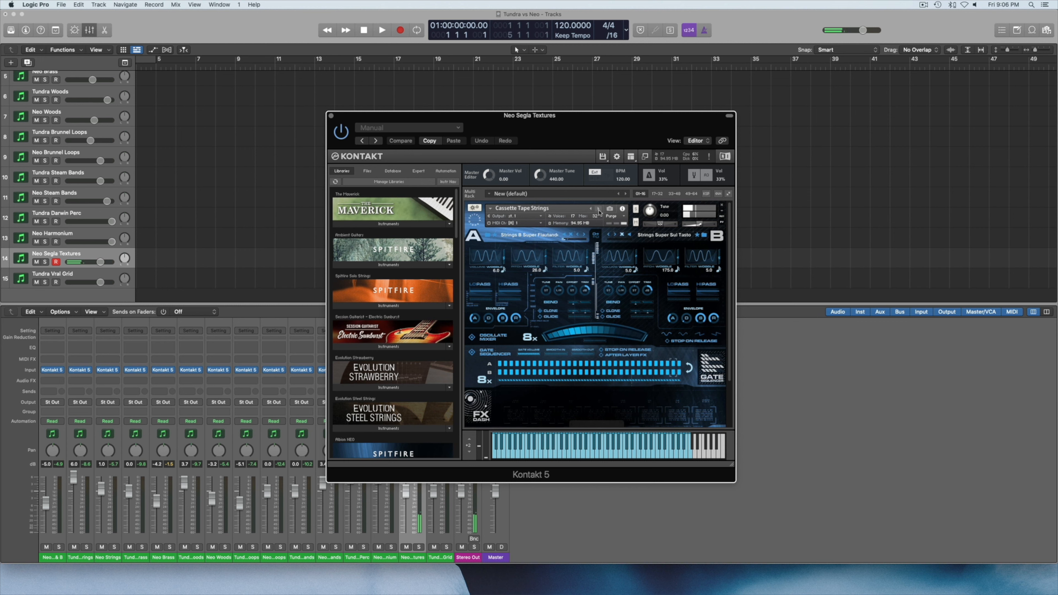
left_click(598, 209)
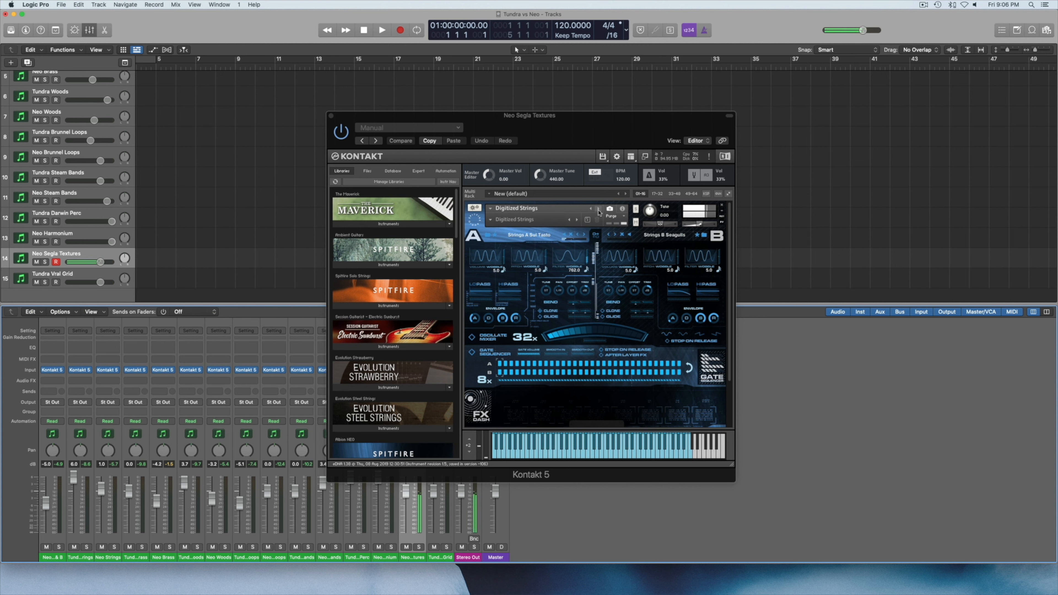
left_click(598, 210)
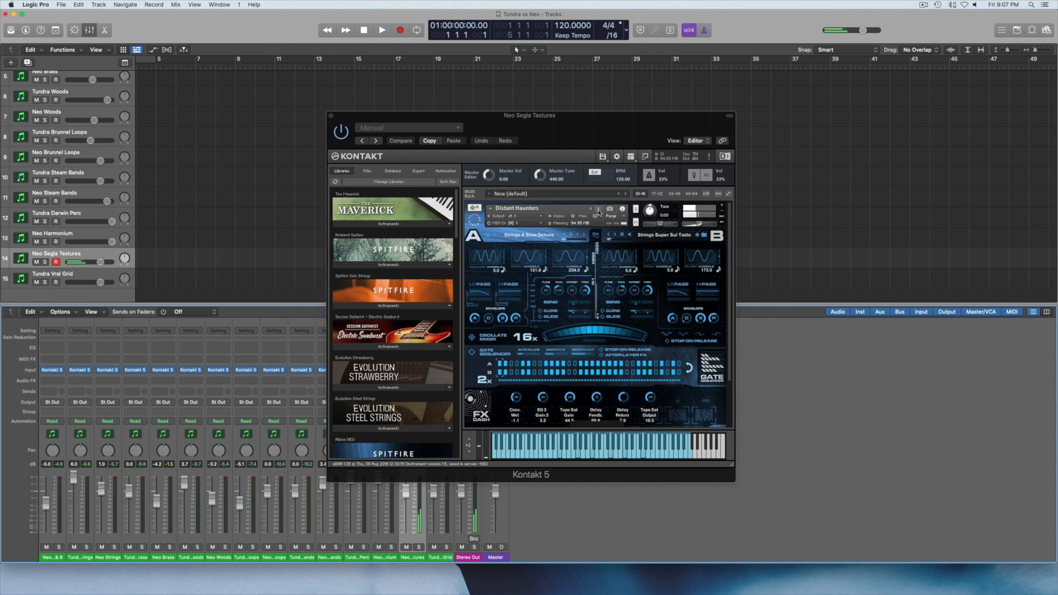
scroll(598, 212, "down", 1)
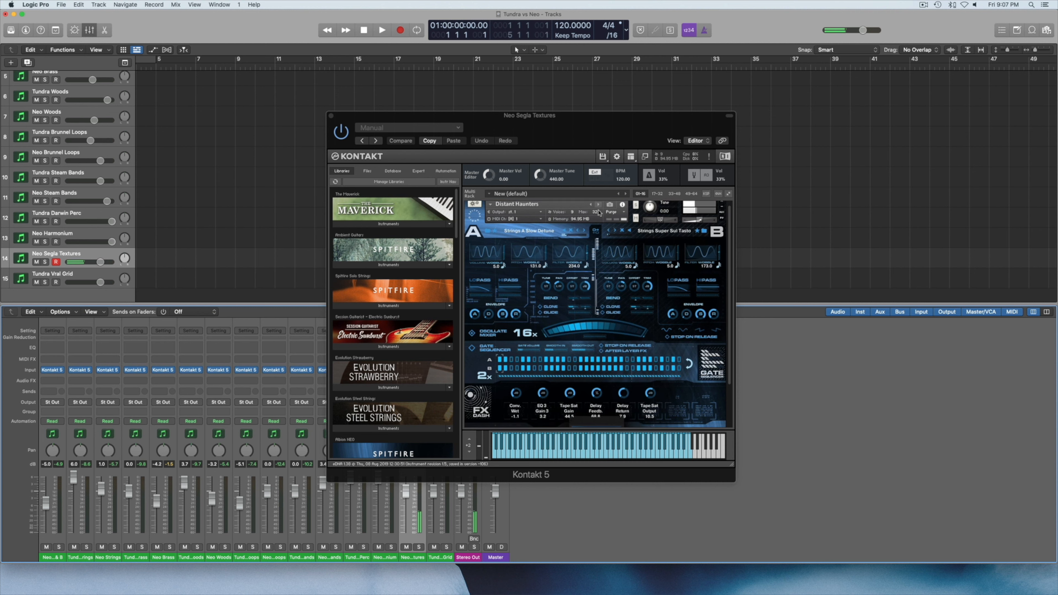
scroll(599, 213, "up", 1)
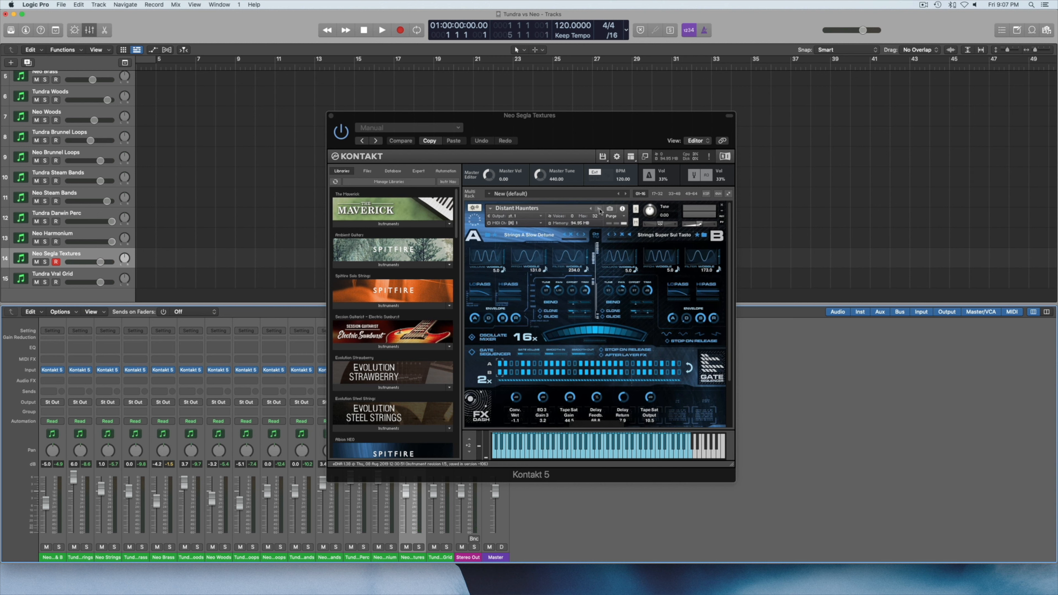
left_click(599, 209)
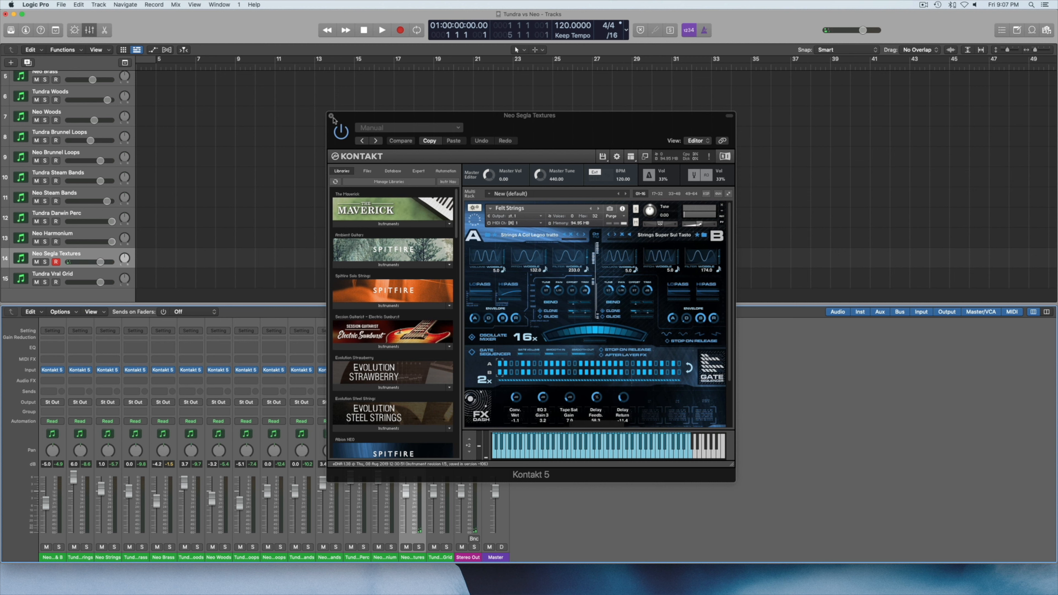
left_click(331, 117)
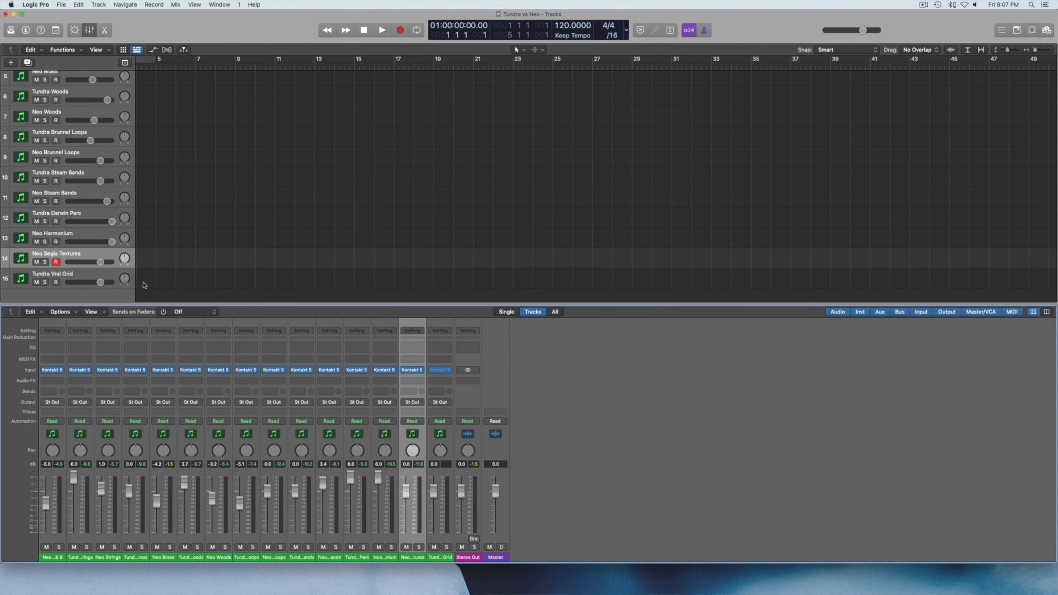
Select the Tundra Vral Grid track and open its Kontakt instrument to audition it.
left_click(75, 273)
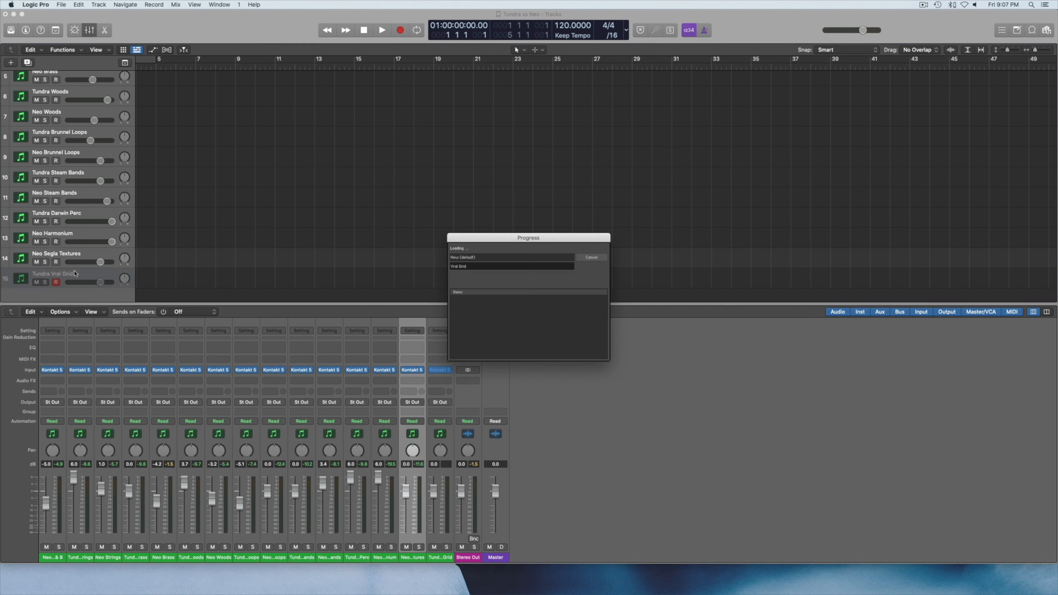
left_click(440, 370)
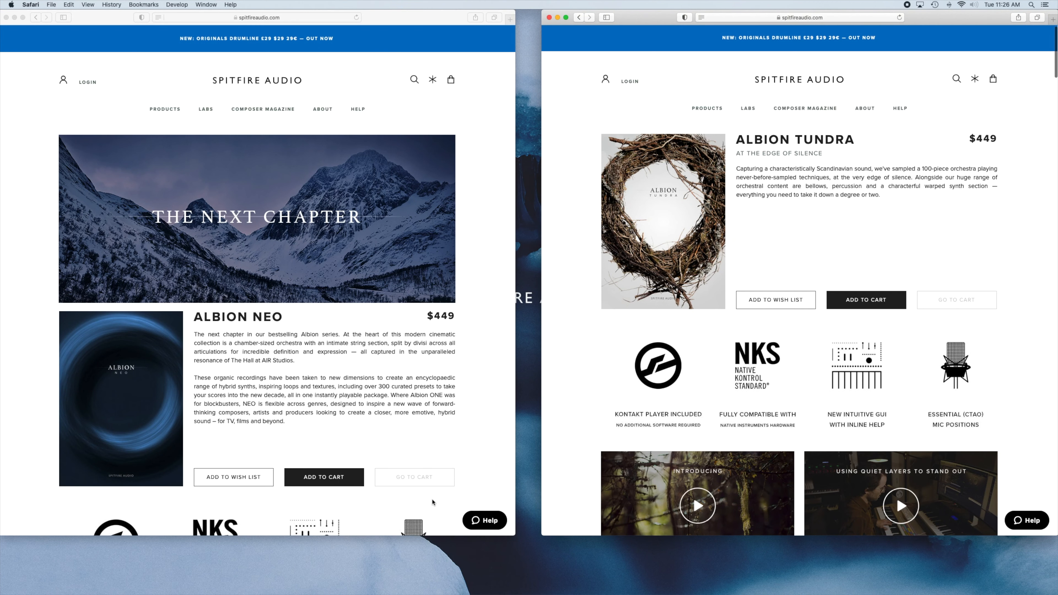
Switch to Safari and review the Albion Neo product page, from the overview and product info to the Intimacy & Definition section.
scroll(477, 421, "down", 1)
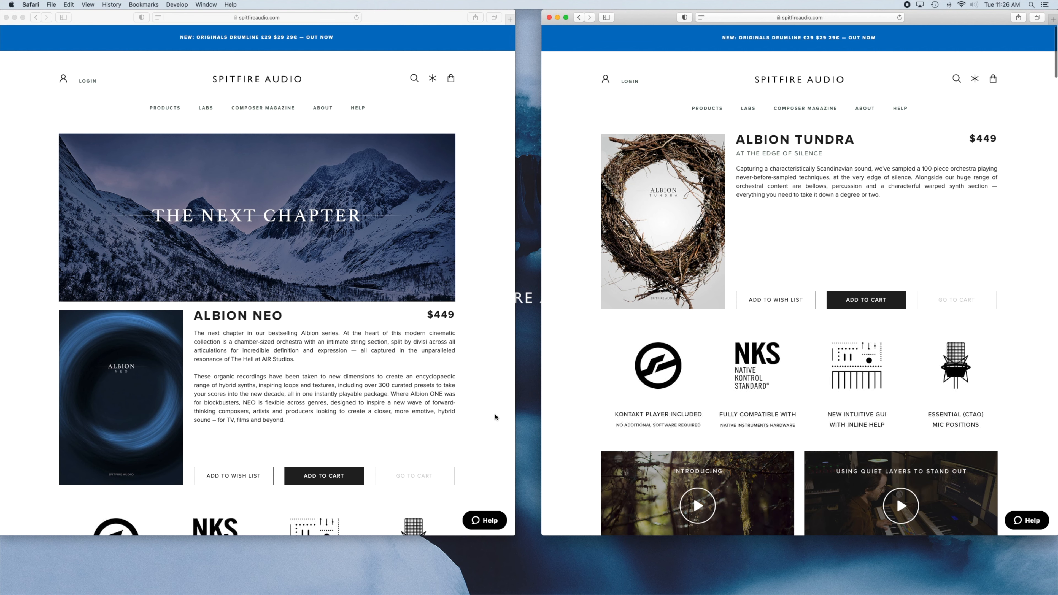
scroll(404, 413, "down", 5)
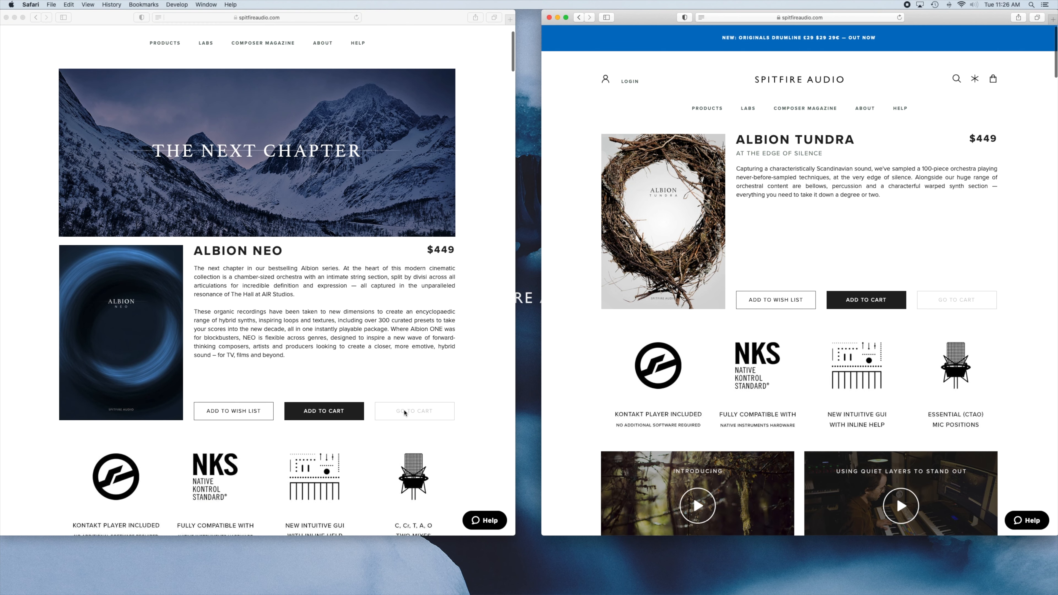
scroll(404, 413, "down", 8)
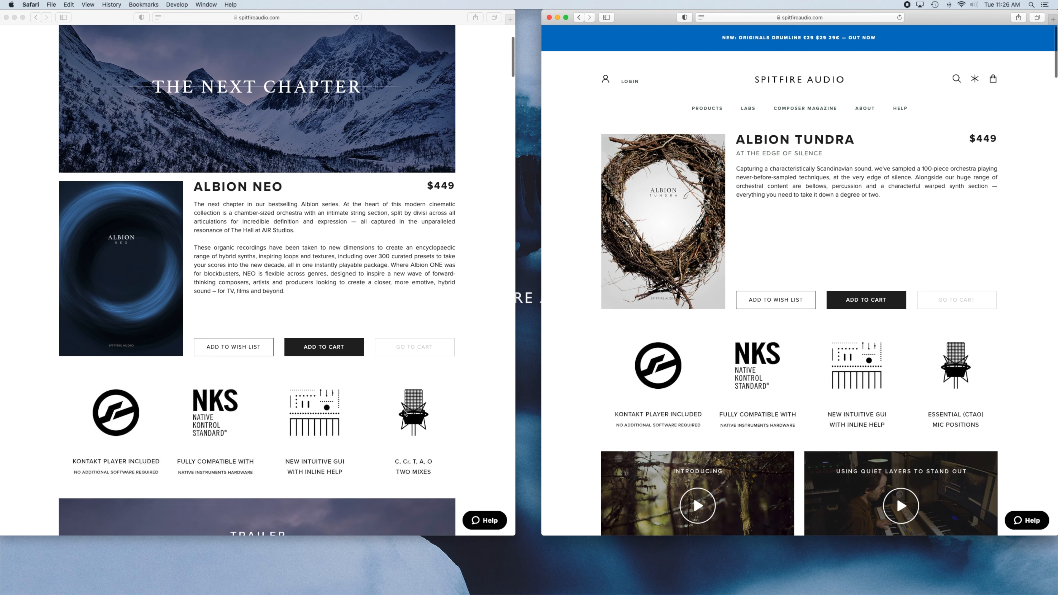
scroll(404, 413, "down", 15)
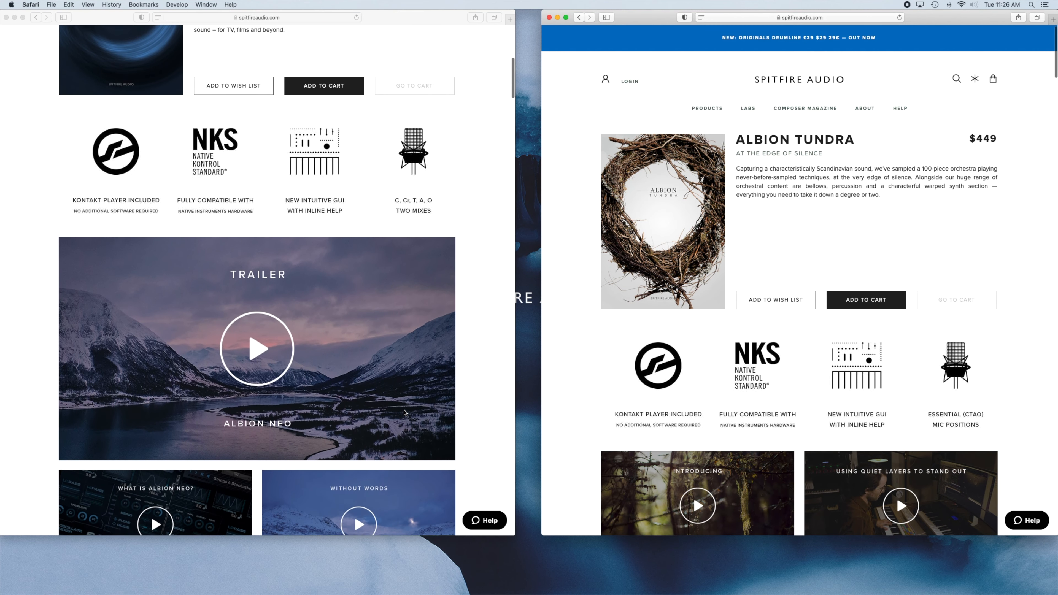
scroll(404, 413, "down", 20)
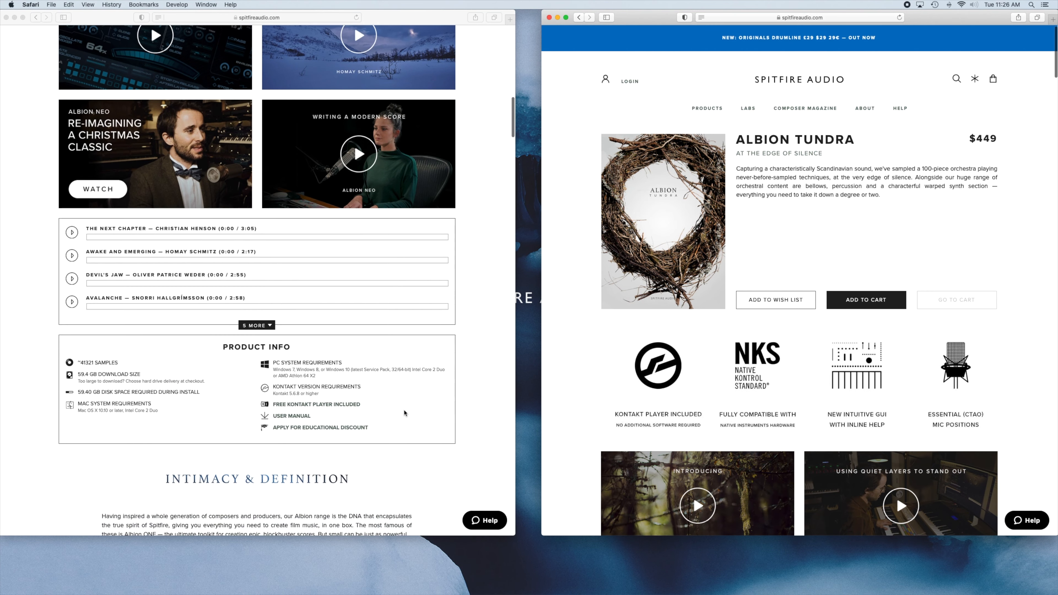
scroll(404, 413, "down", 15)
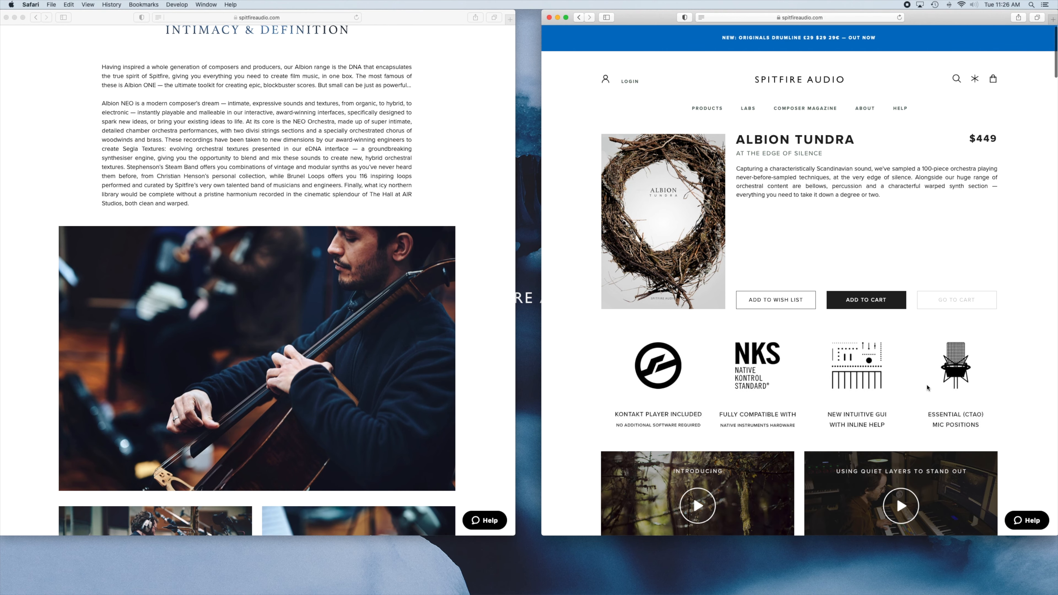
Review the Albion Tundra product page, covering its product info, content lists, Icy Strings and Whispering Choruses sections, and Vral Grid walkthrough.
scroll(972, 386, "down", 7)
scroll(973, 386, "down", 20)
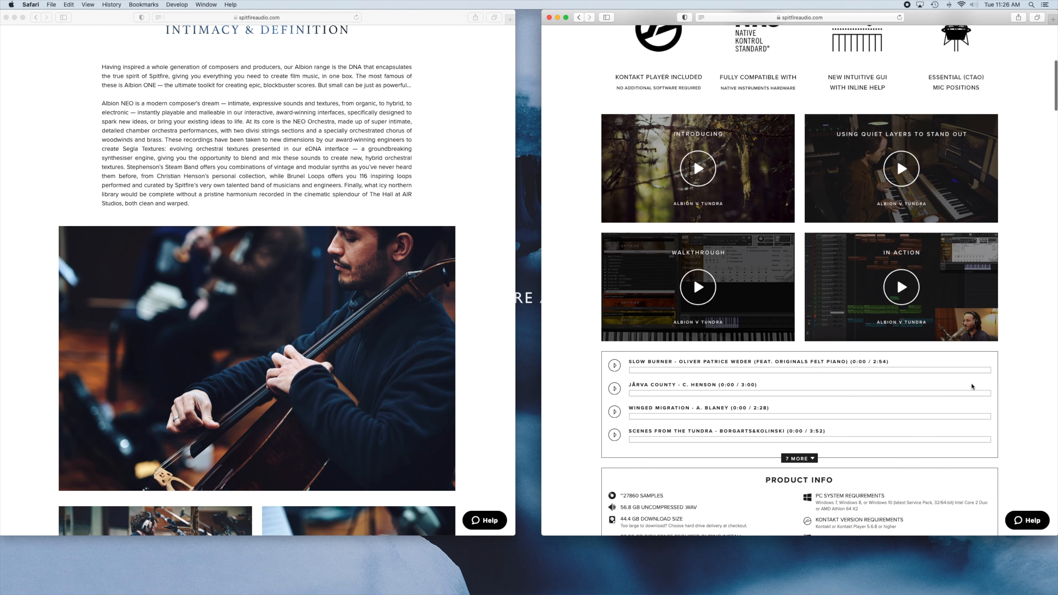
scroll(973, 387, "down", 20)
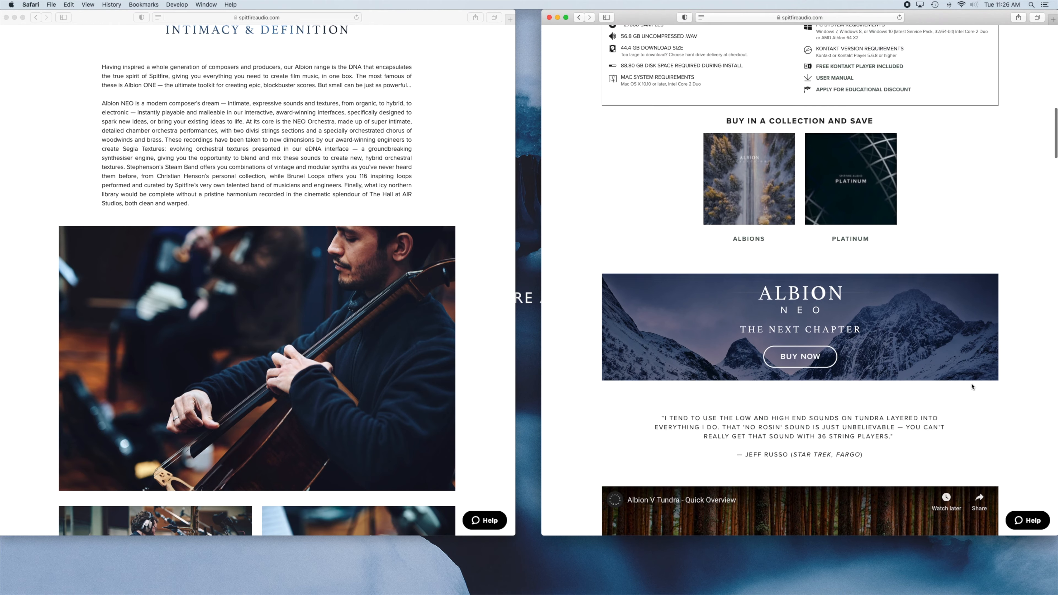
scroll(973, 387, "down", 20)
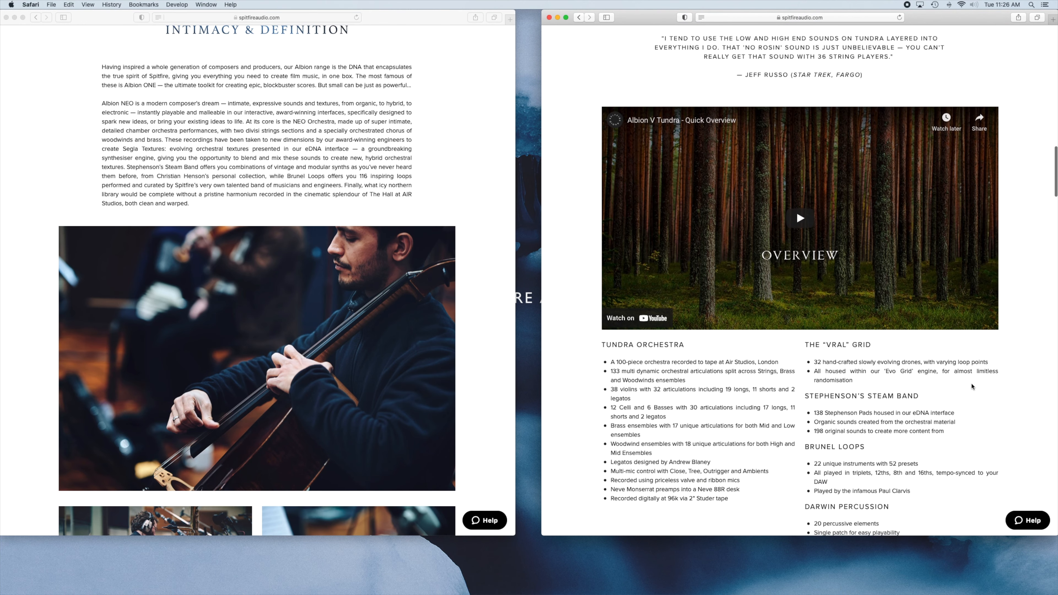
scroll(972, 386, "down", 20)
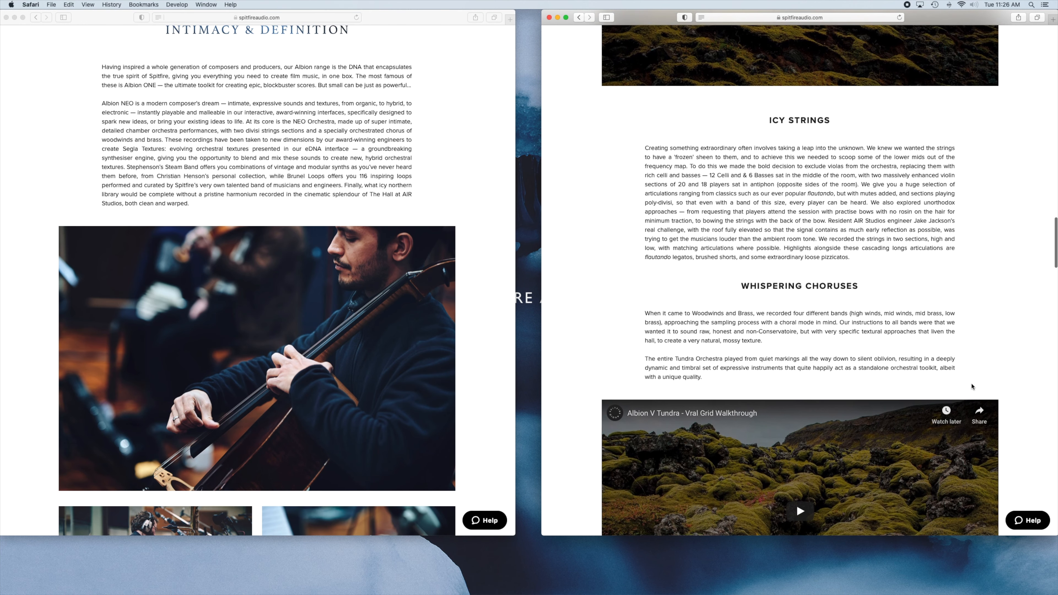
scroll(972, 386, "down", 2)
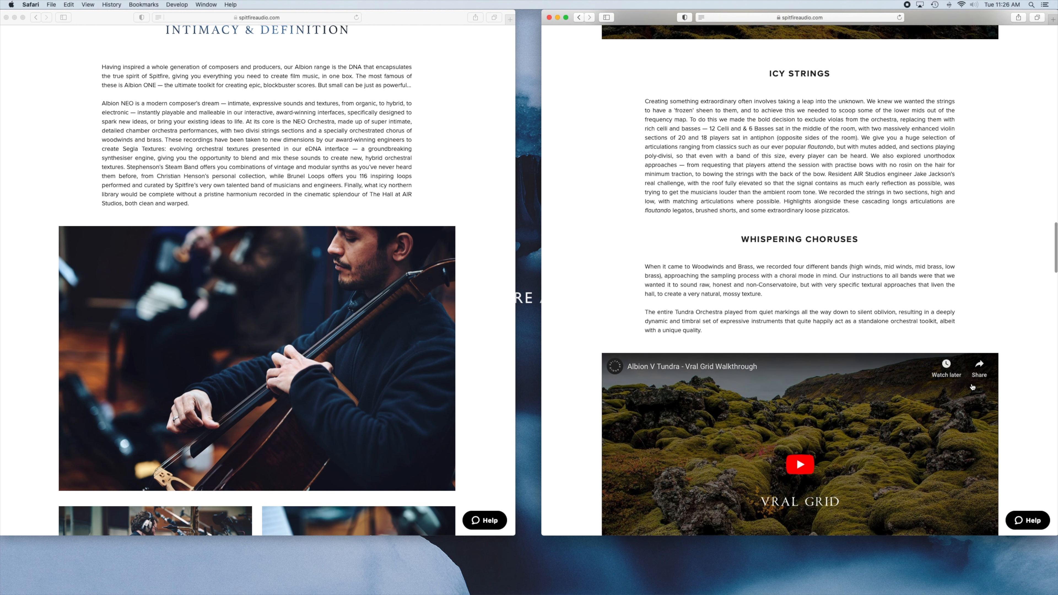